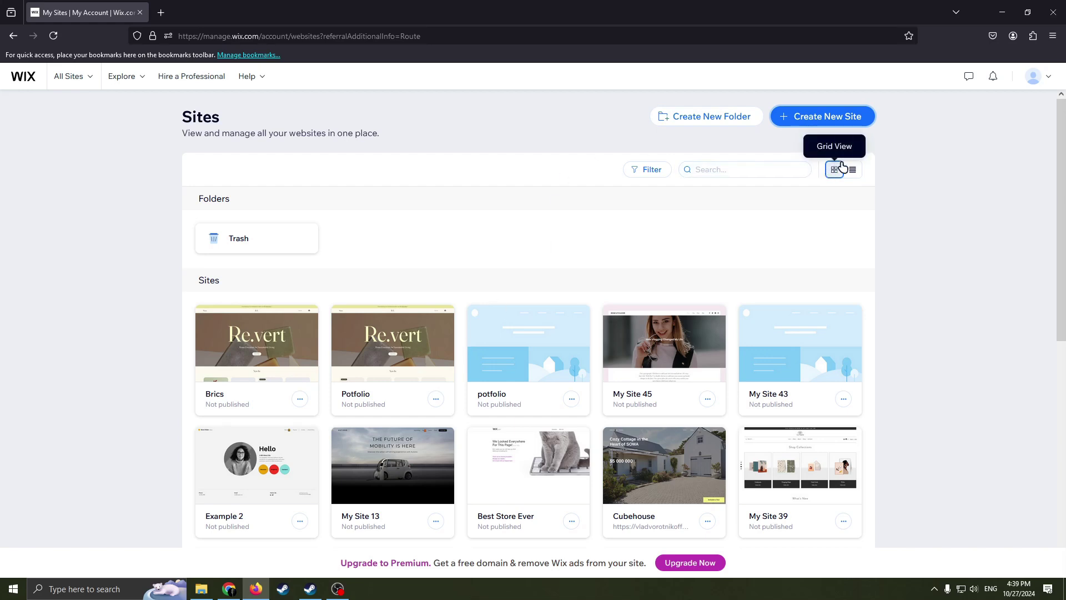
# Check the account menu and look through the list of existing sites.
pyautogui.click(1036, 76)
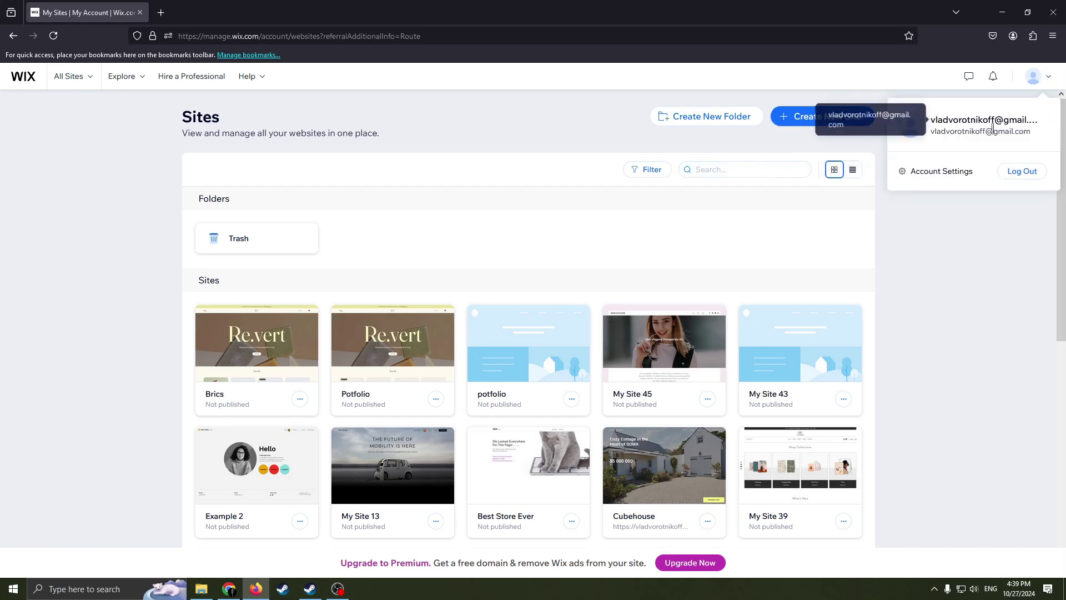
pyautogui.click(971, 218)
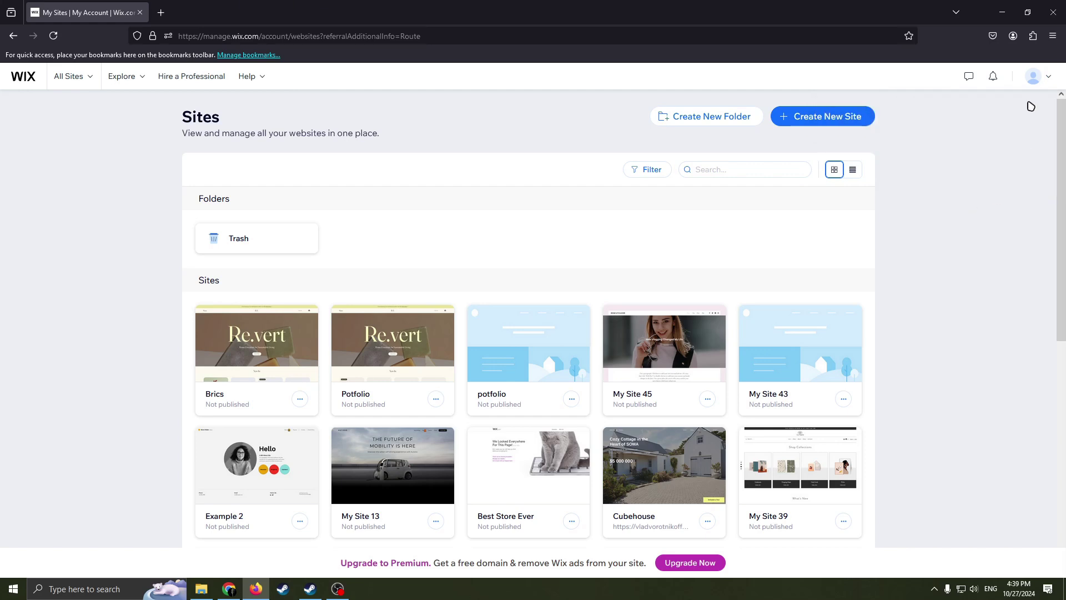
pyautogui.click(1042, 78)
pyautogui.moveTo(1049, 80)
pyautogui.scroll(-2, 327, 254)
pyautogui.scroll(2, 311, 219)
pyautogui.scroll(-2, 381, 267)
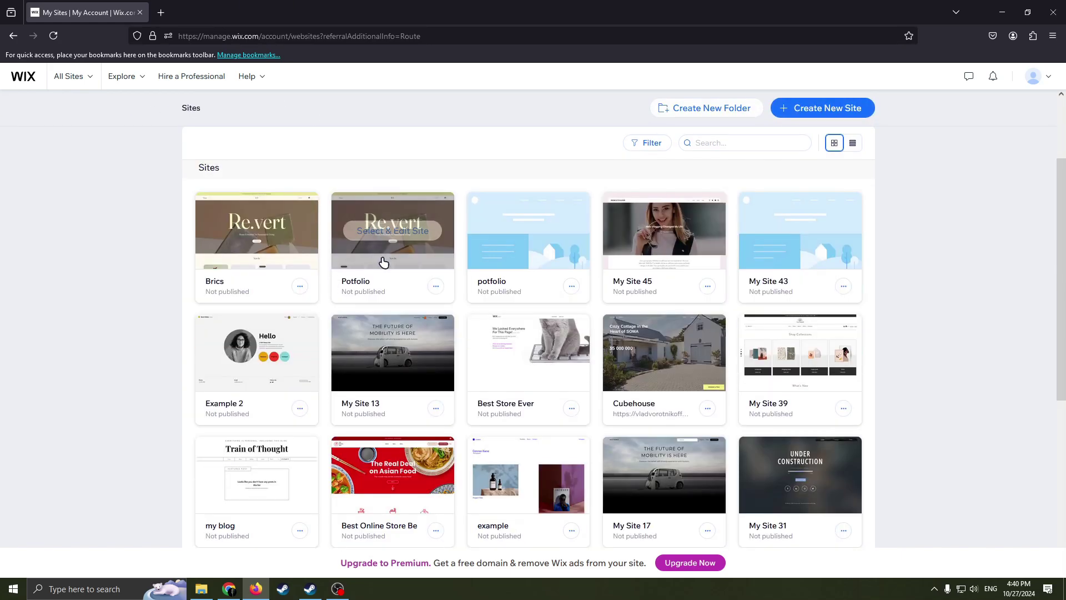
pyautogui.scroll(2, 469, 269)
pyautogui.scroll(-2, 493, 337)
pyautogui.scroll(2, 493, 337)
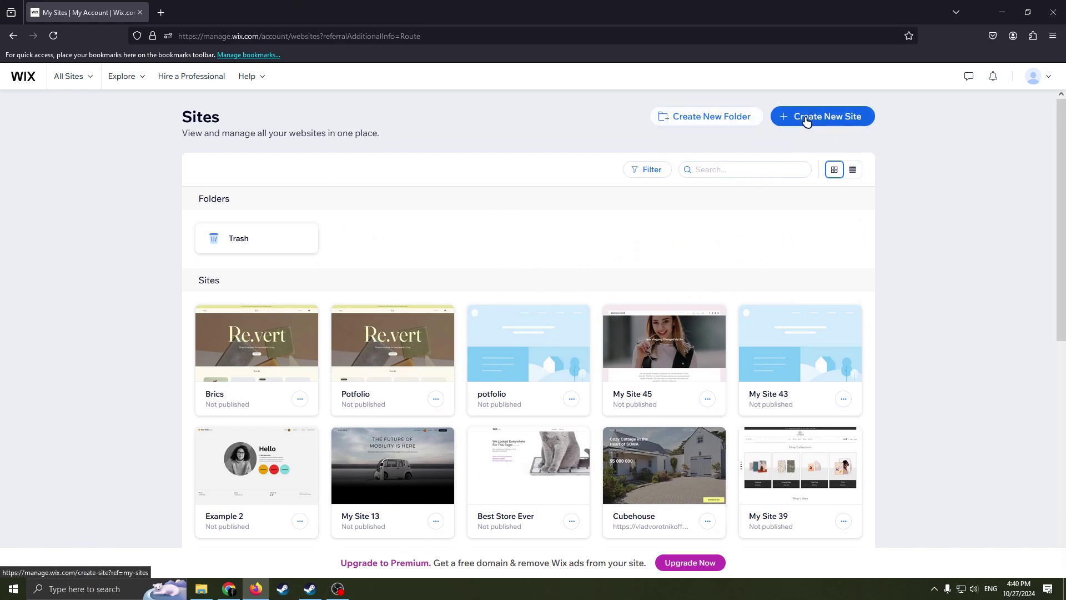
# Create a new site without the AI chat and set its website type to Restaurant.
pyautogui.click(806, 122)
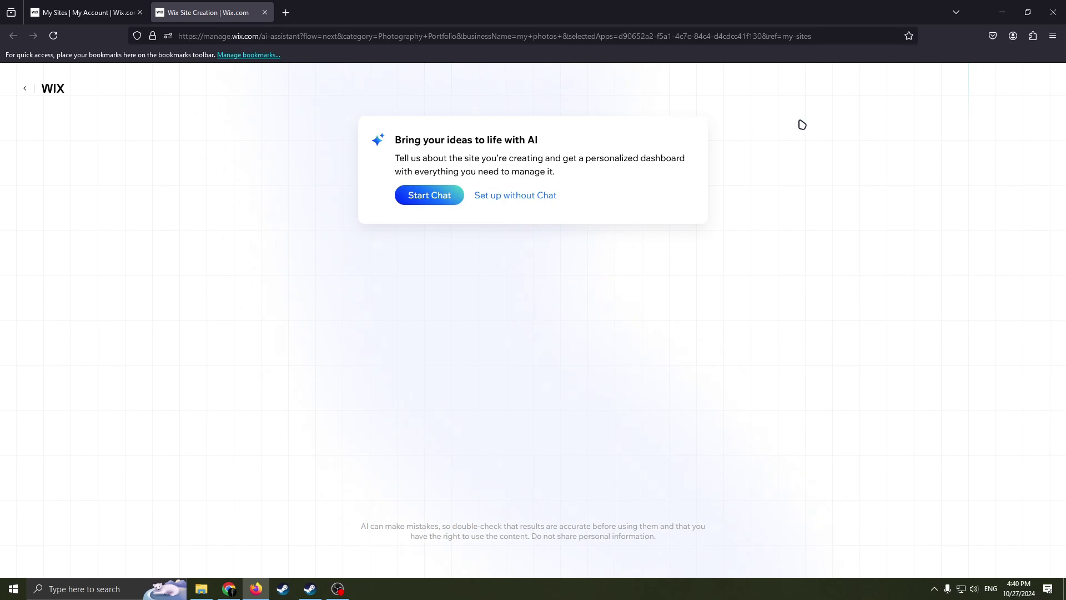
pyautogui.click(536, 197)
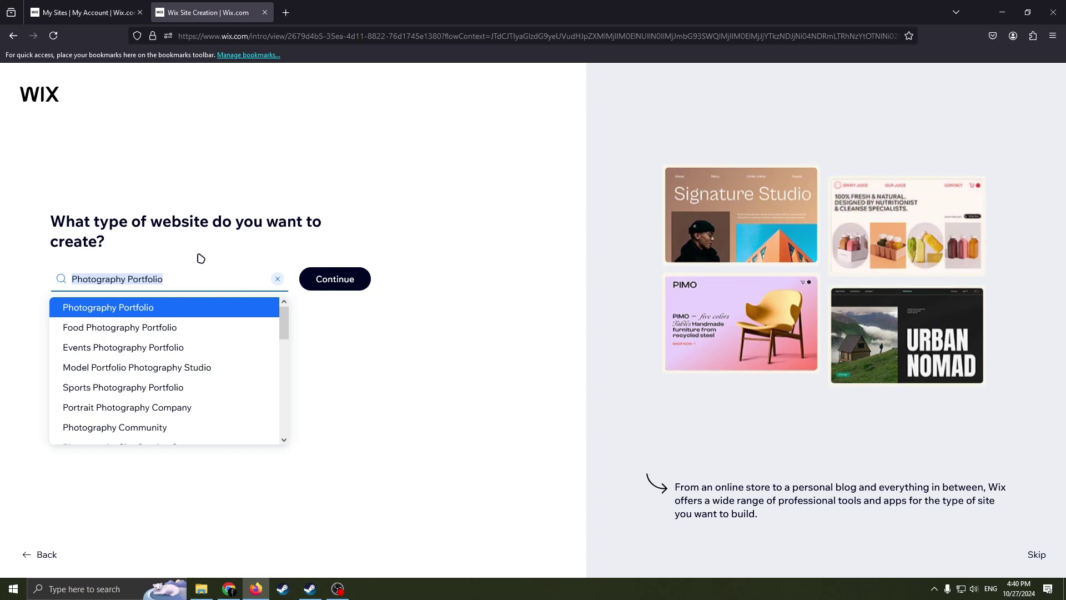
pyautogui.press('BackSpace')
pyautogui.write('Res')
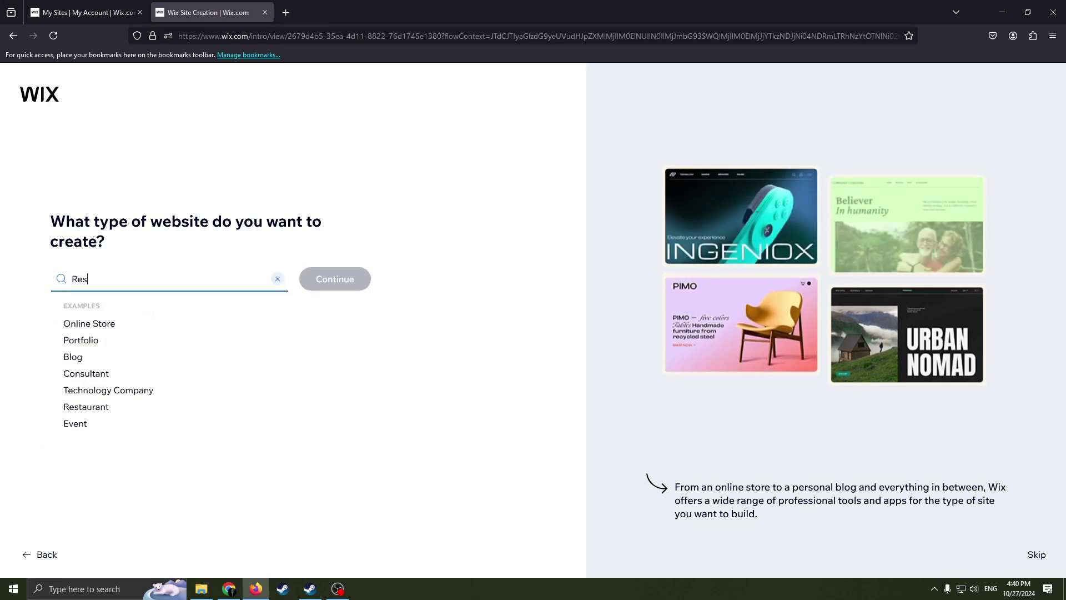
pyautogui.write('tr')
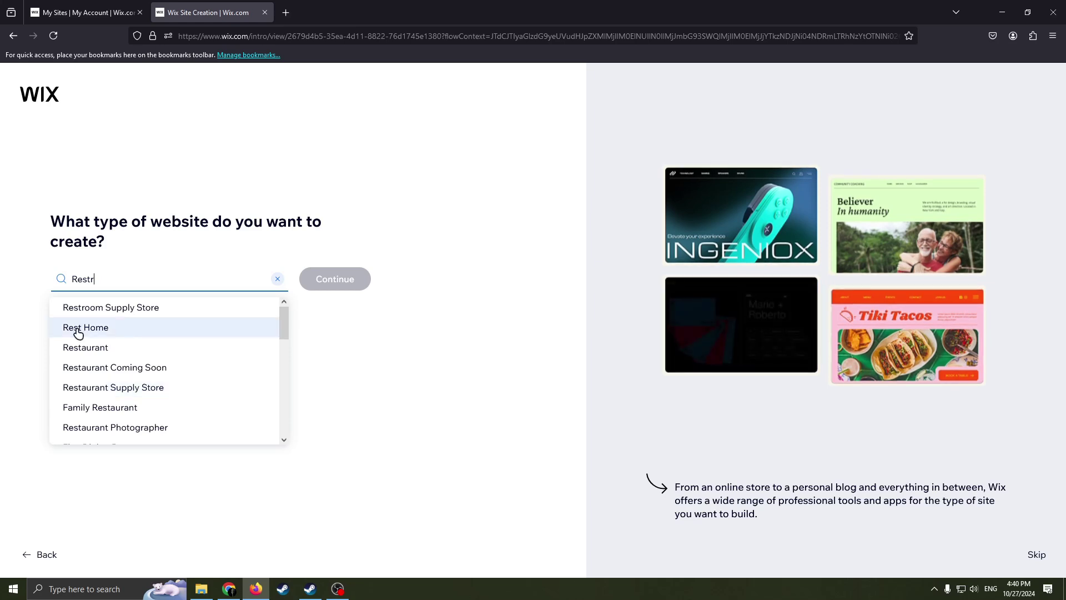
pyautogui.click(70, 346)
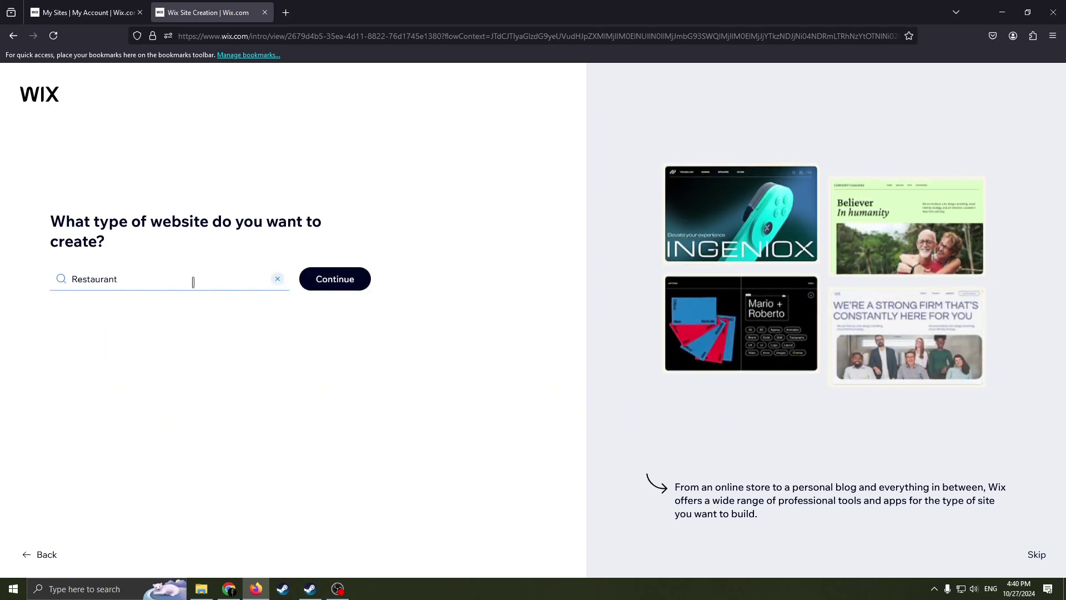
pyautogui.click(331, 278)
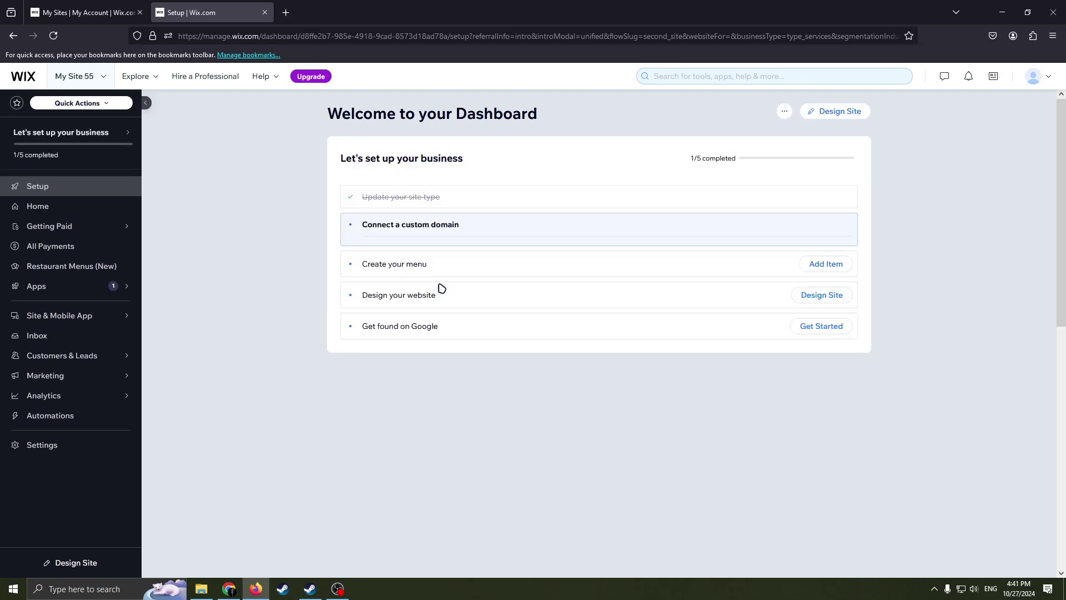
# Name the website bestfoodishere and continue to the site goals.
pyautogui.moveTo(435, 200); pyautogui.dragTo(472, 222)
pyautogui.click(435, 199)
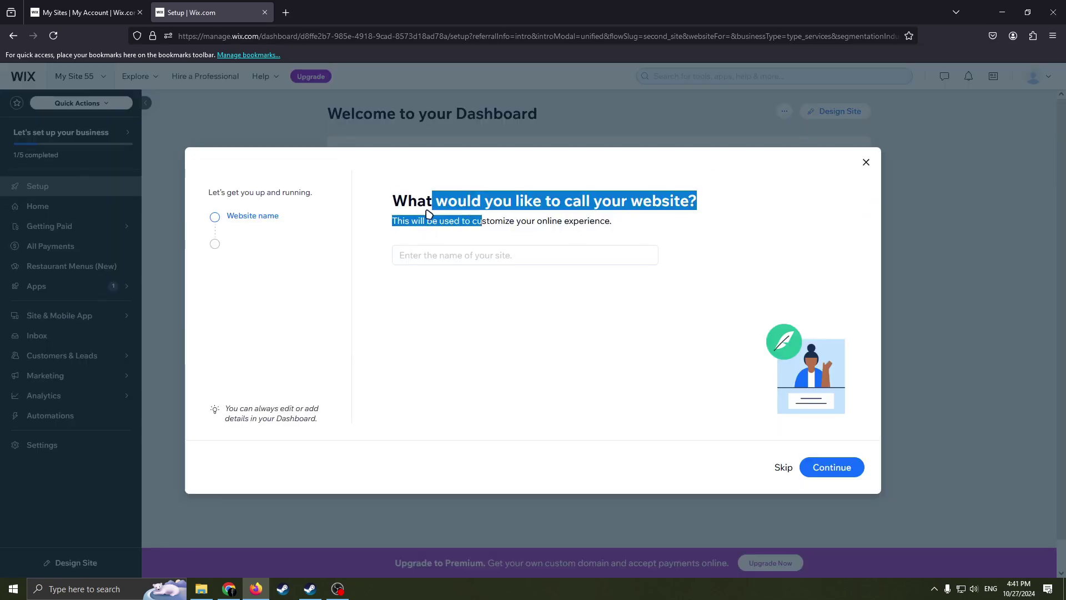
pyautogui.click(476, 229)
pyautogui.click(472, 252)
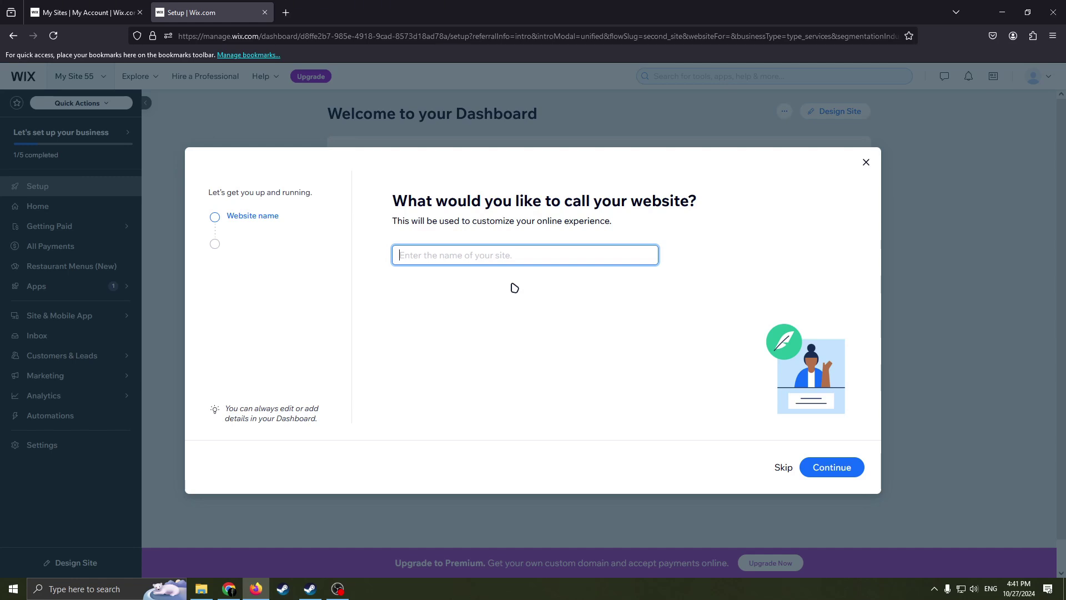
pyautogui.write('bestfoodishere')
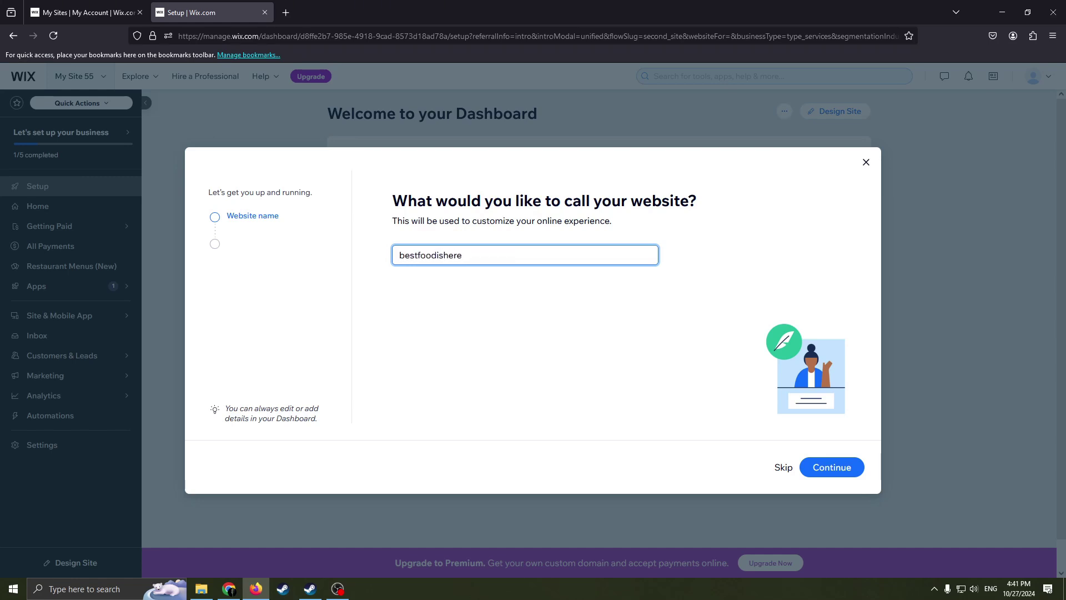
pyautogui.click(831, 468)
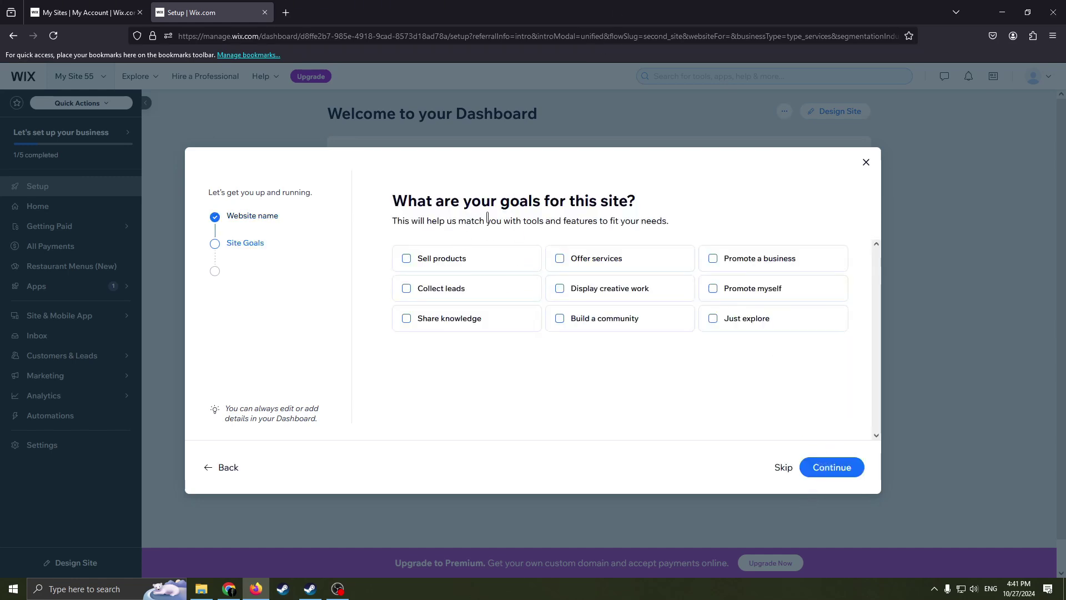
# Set the site goals to Offer services and Promote a business, and continue to the app selection.
pyautogui.moveTo(468, 200); pyautogui.dragTo(541, 206)
pyautogui.click(541, 205)
pyautogui.click(562, 261)
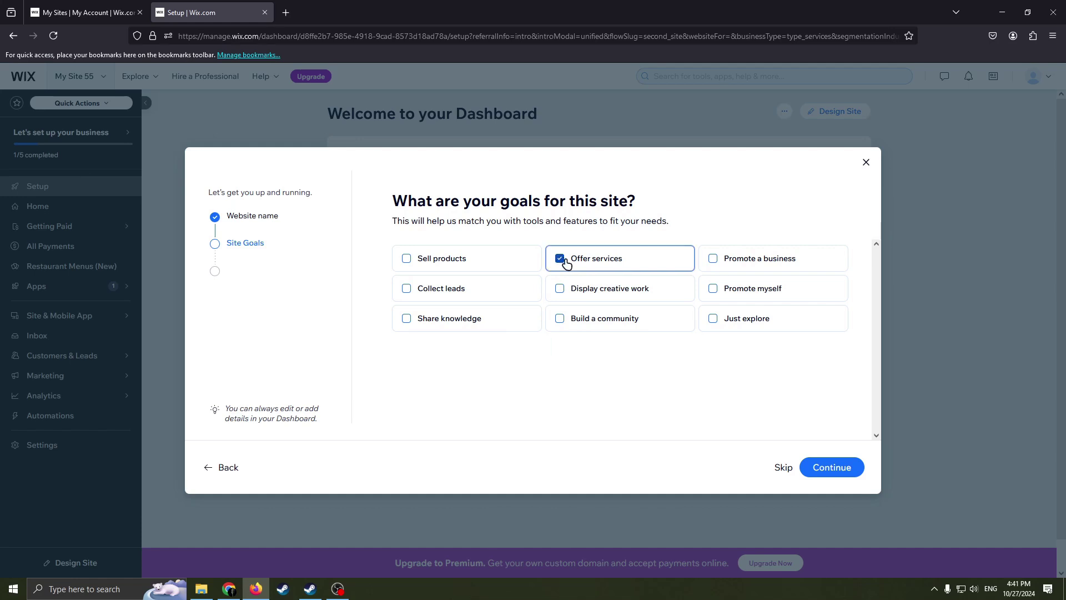
pyautogui.click(721, 266)
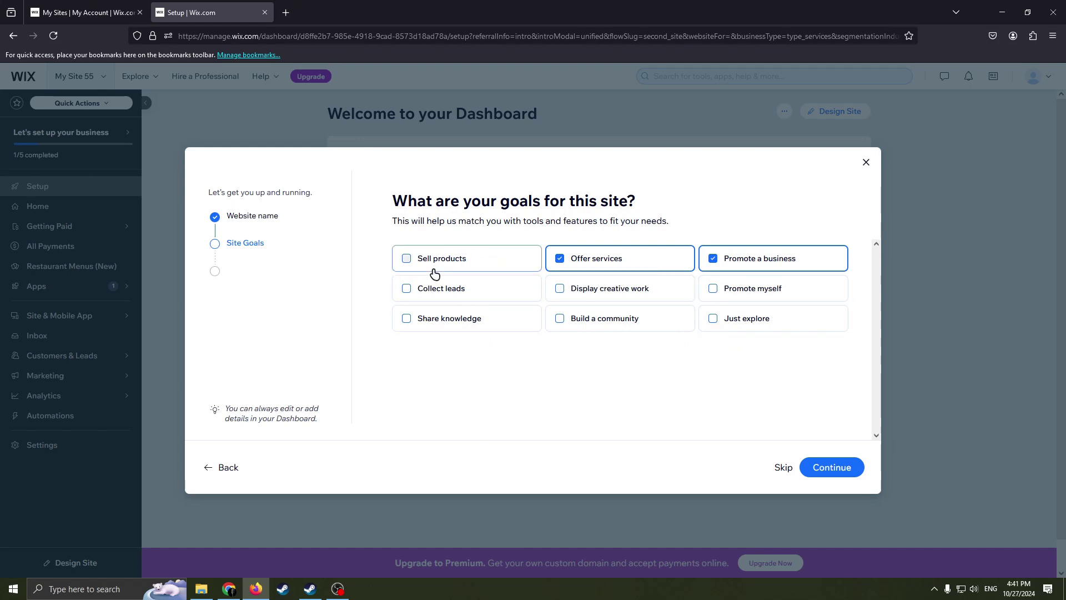
pyautogui.click(828, 469)
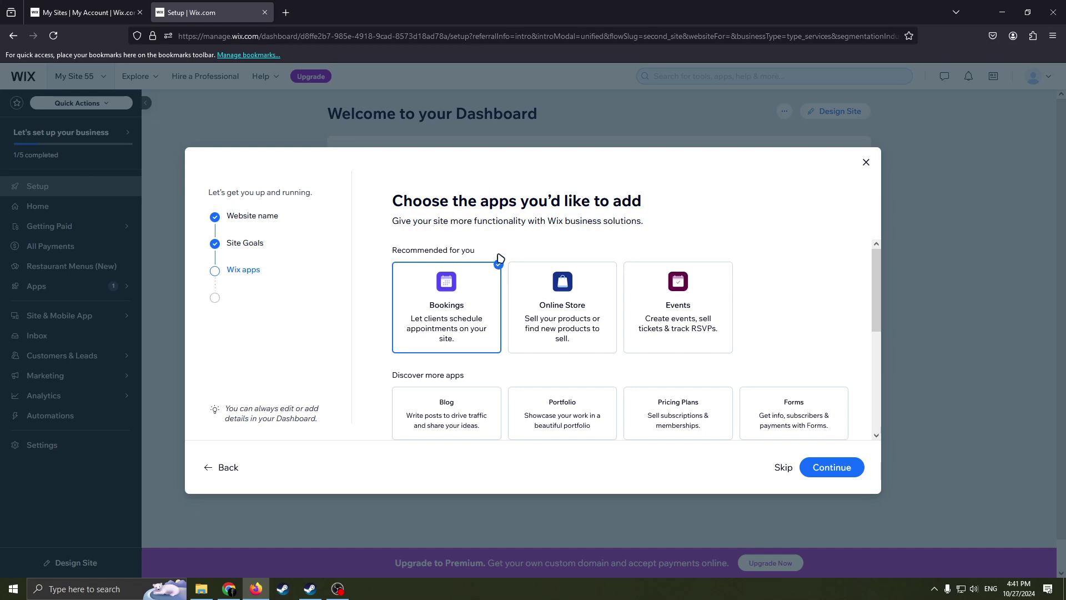
# Review the available apps, accept the preselected Bookings app, and continue to the dashboard.
pyautogui.scroll(-1, 490, 327)
pyautogui.scroll(1, 497, 330)
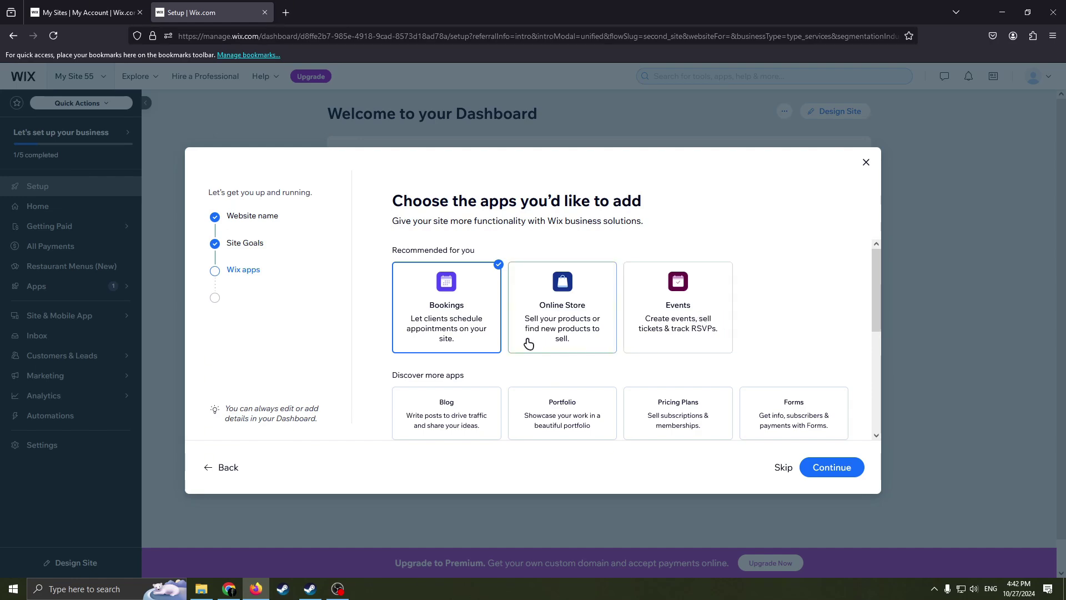
pyautogui.scroll(-3, 519, 344)
pyautogui.scroll(3, 578, 350)
pyautogui.scroll(-1, 534, 353)
pyautogui.scroll(-3, 534, 353)
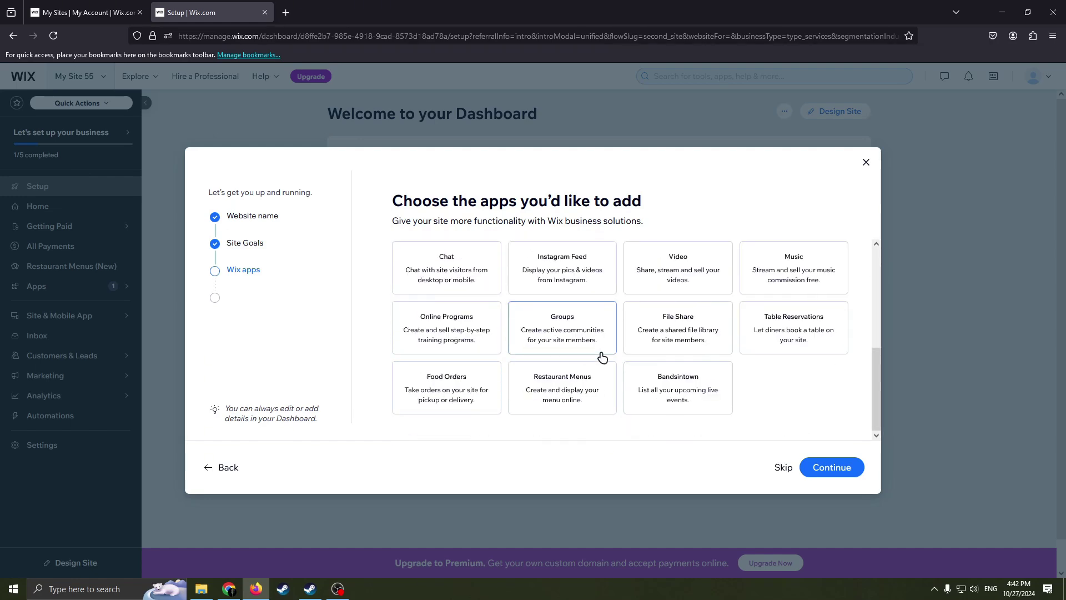
pyautogui.scroll(2, 638, 353)
pyautogui.scroll(2, 668, 351)
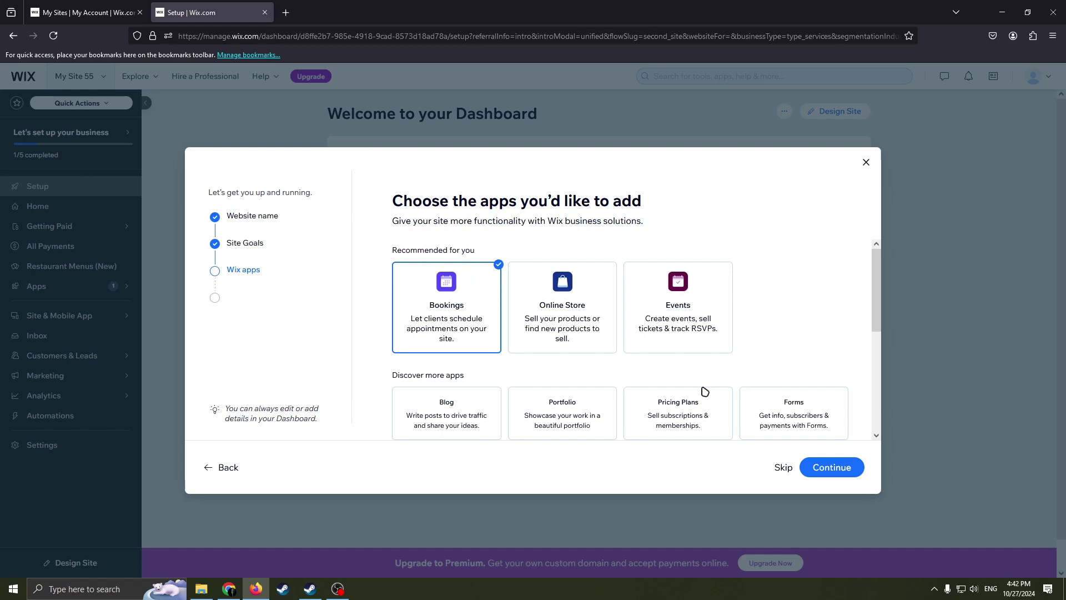
pyautogui.click(808, 471)
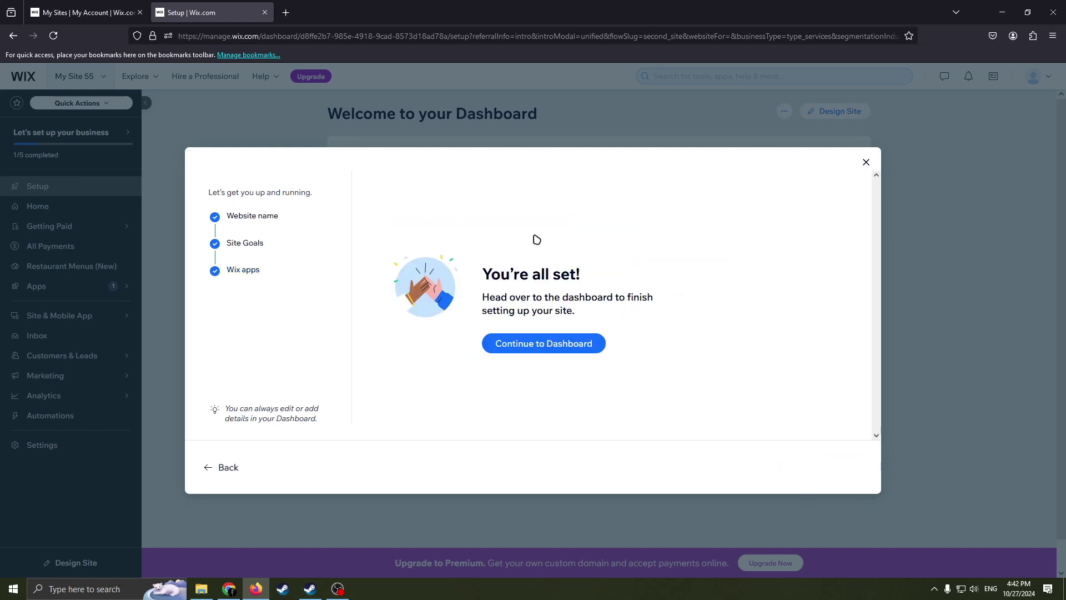
pyautogui.click(546, 344)
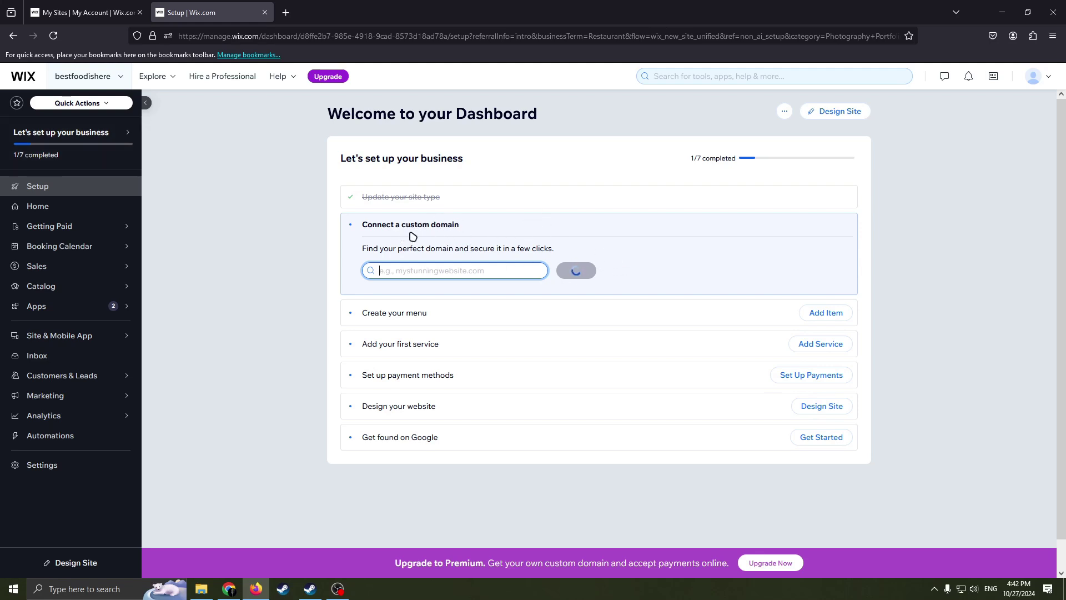
# Check the availability of the custom domain bestfoodishere.com.
pyautogui.tripleClick(460, 272)
pyautogui.click(474, 274)
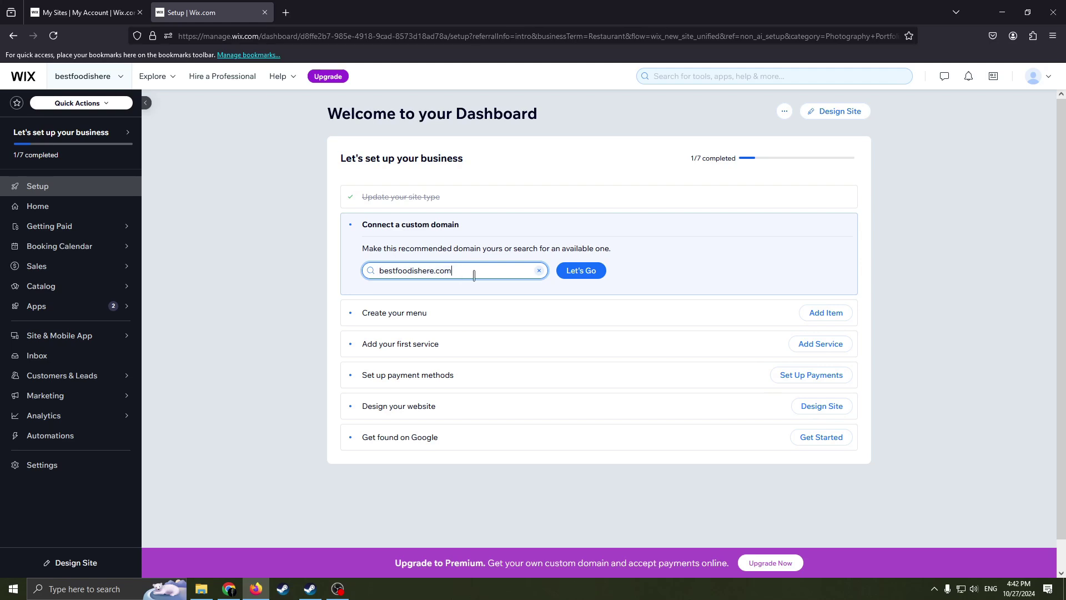
pyautogui.doubleClick(426, 273)
pyautogui.click(470, 273)
pyautogui.click(585, 272)
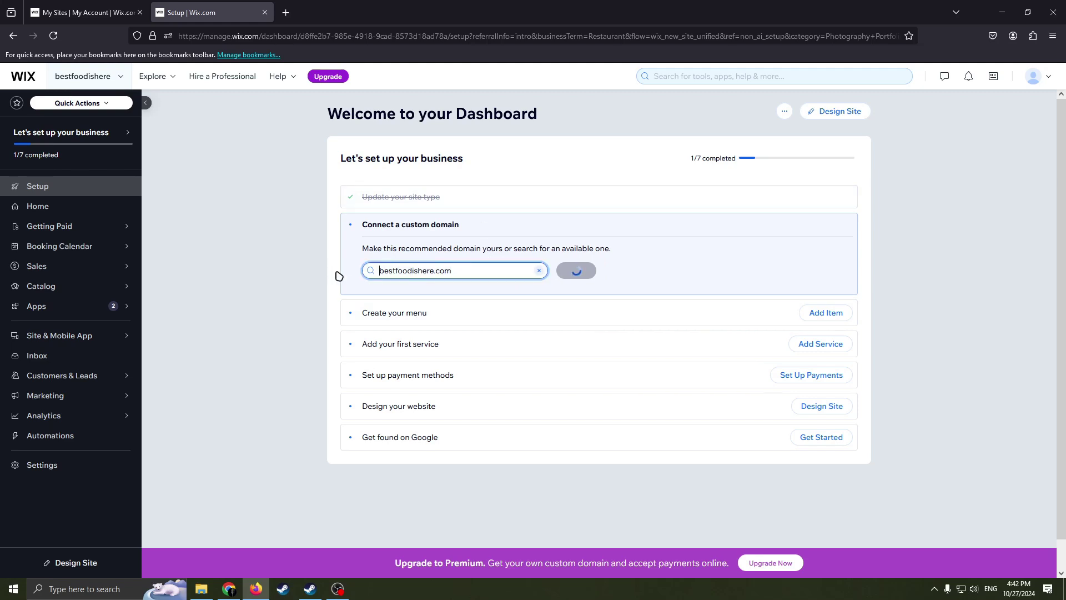
pyautogui.moveTo(438, 289); pyautogui.dragTo(383, 291)
pyautogui.moveTo(460, 291); pyautogui.dragTo(366, 290)
pyautogui.click(422, 295)
# Review the business setup checklist and start designing the website from it.
pyautogui.scroll(-1, 486, 309)
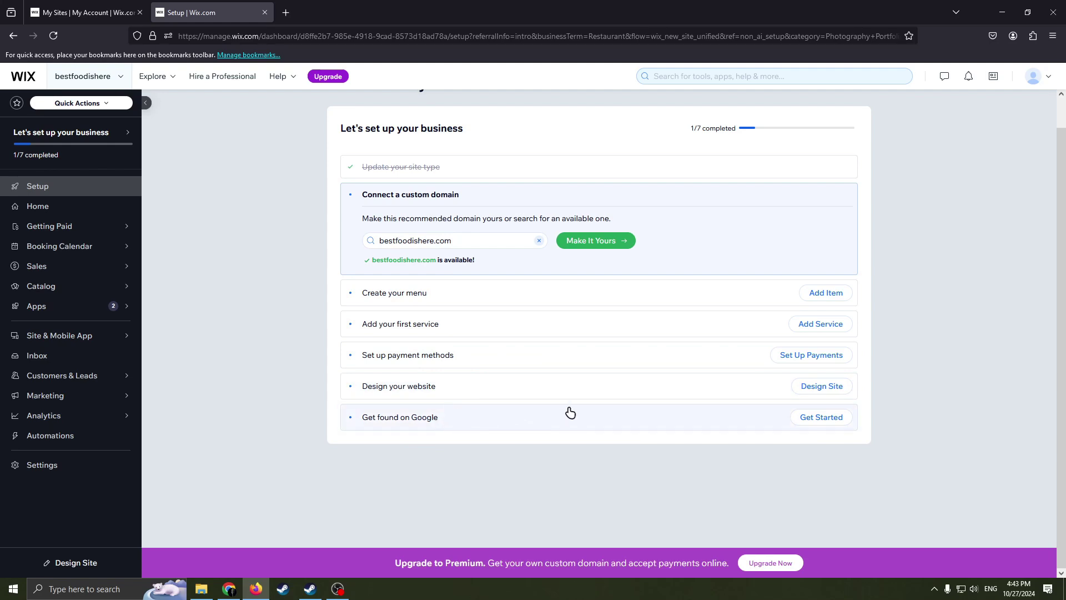
pyautogui.scroll(1, 485, 442)
pyautogui.scroll(-1, 476, 350)
pyautogui.scroll(1, 448, 290)
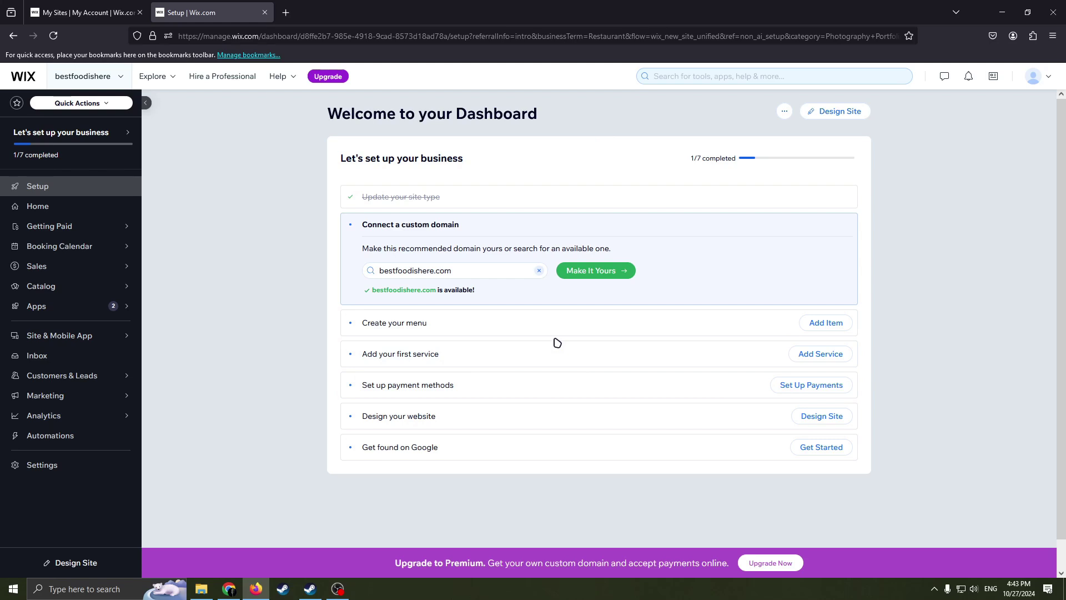
pyautogui.click(818, 416)
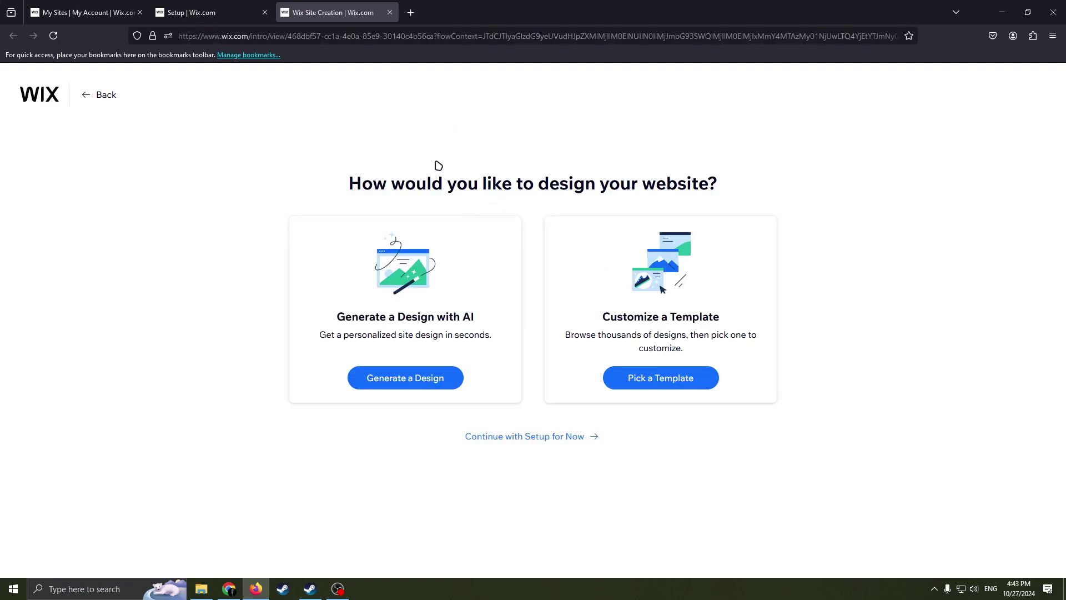
# Choose to customize a template as the way of designing the website.
pyautogui.moveTo(391, 172); pyautogui.dragTo(322, 170)
pyautogui.moveTo(443, 186); pyautogui.dragTo(447, 195)
pyautogui.moveTo(621, 186); pyautogui.dragTo(387, 183)
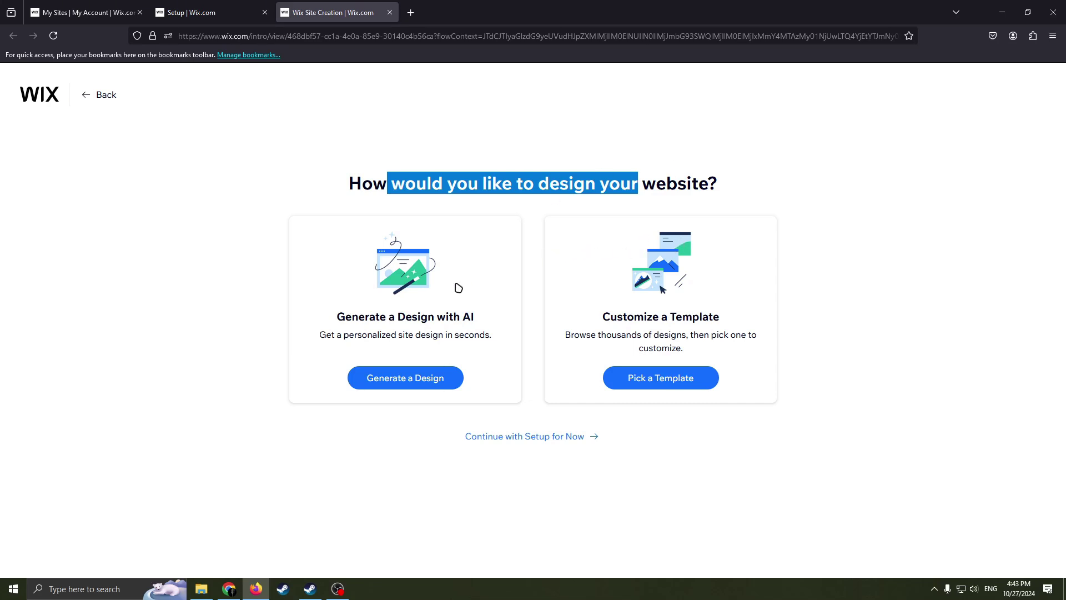
pyautogui.moveTo(671, 333); pyautogui.dragTo(614, 323)
pyautogui.click(679, 343)
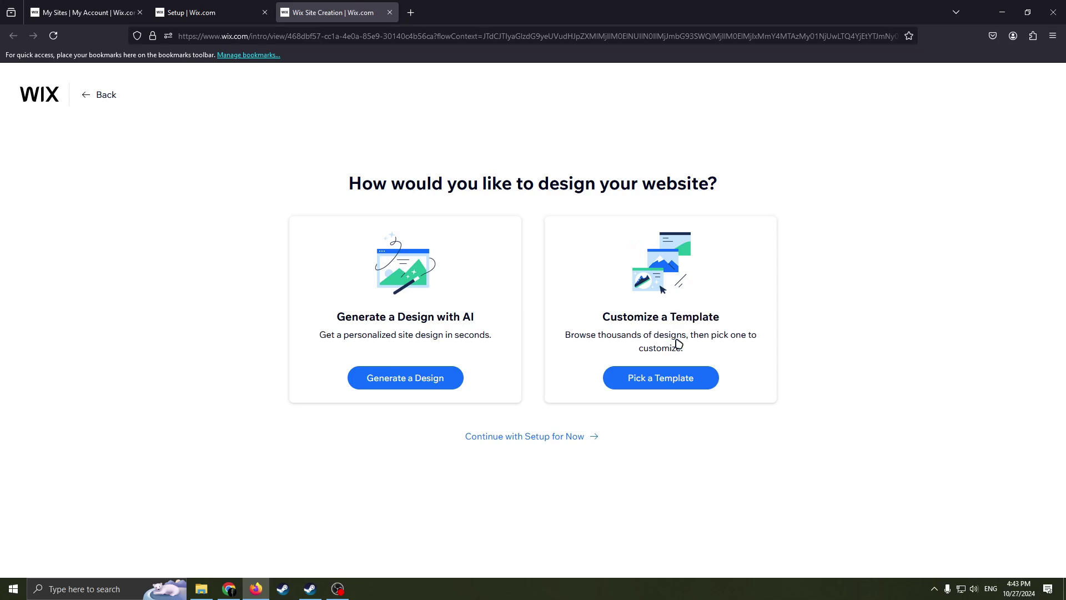
pyautogui.moveTo(689, 350); pyautogui.dragTo(615, 331)
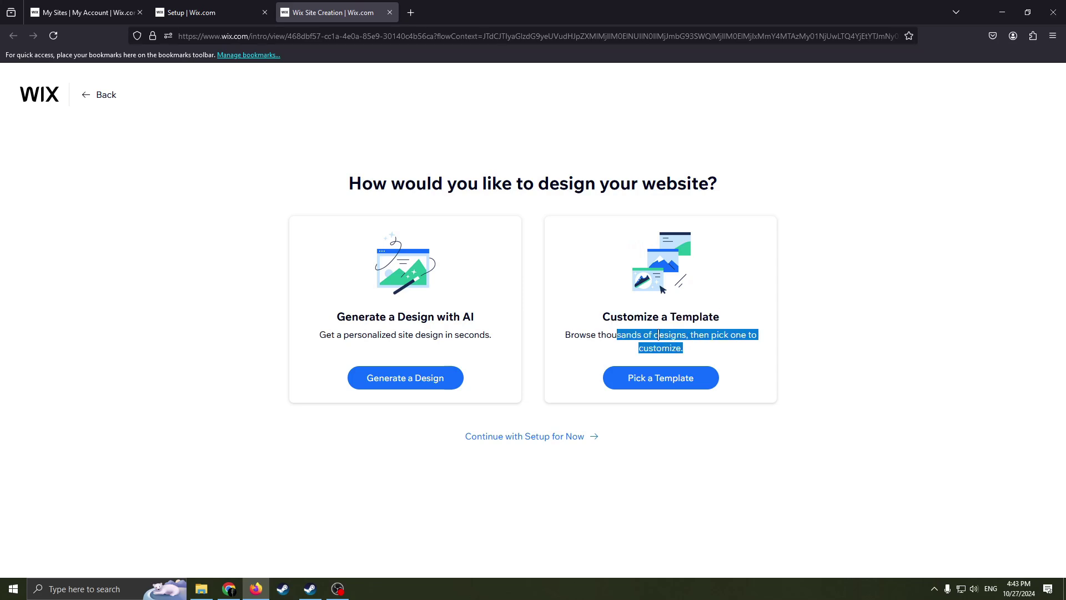
pyautogui.click(662, 337)
pyautogui.moveTo(680, 348); pyautogui.dragTo(592, 331)
pyautogui.click(681, 376)
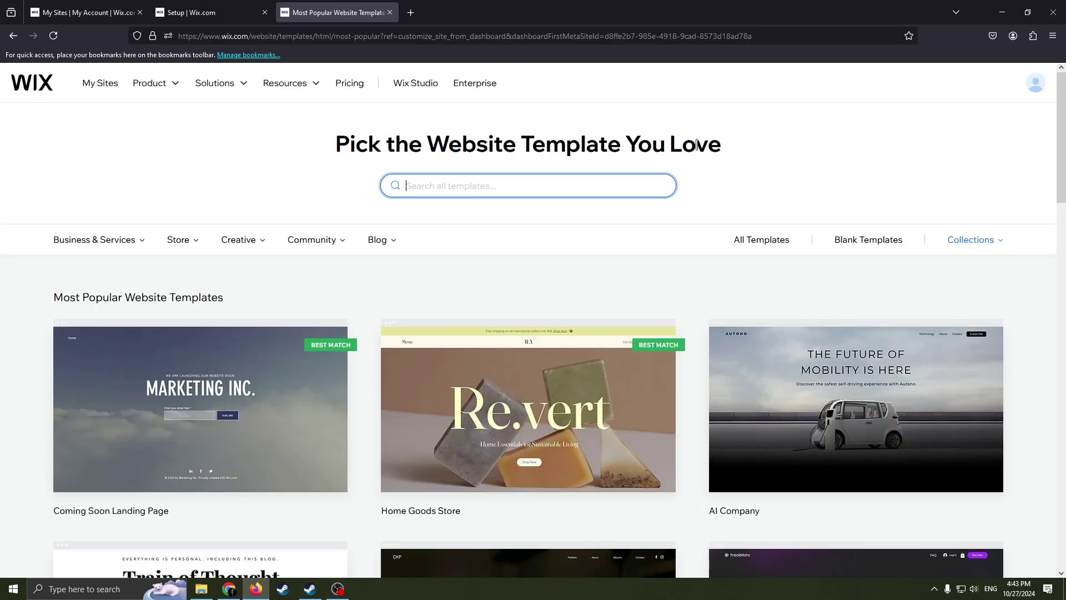
# Look through the most popular website templates to see which designs are offered.
pyautogui.scroll(-2, 611, 267)
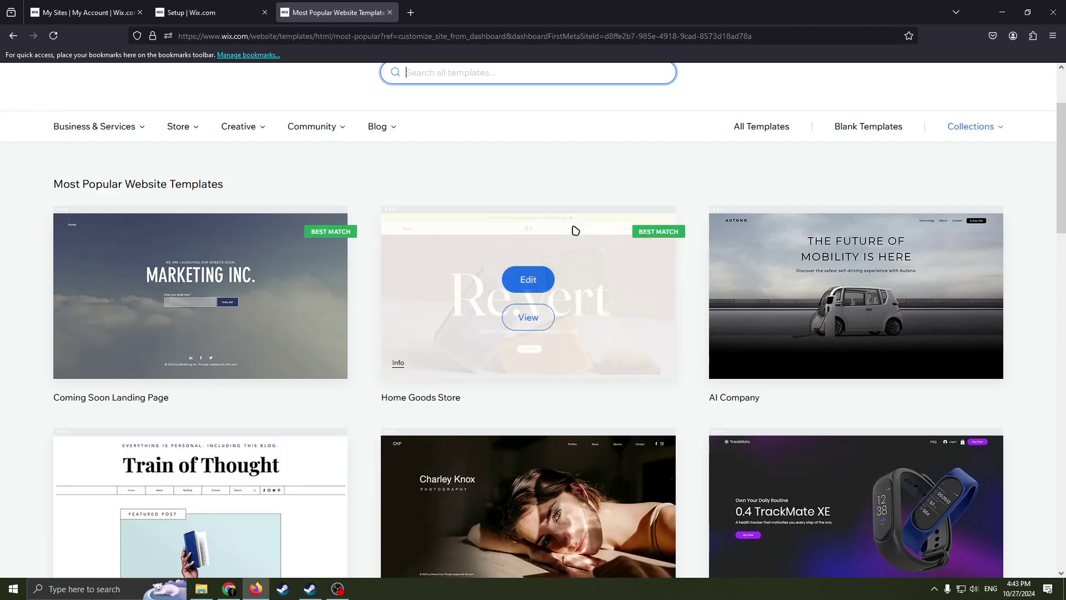
pyautogui.scroll(2, 583, 222)
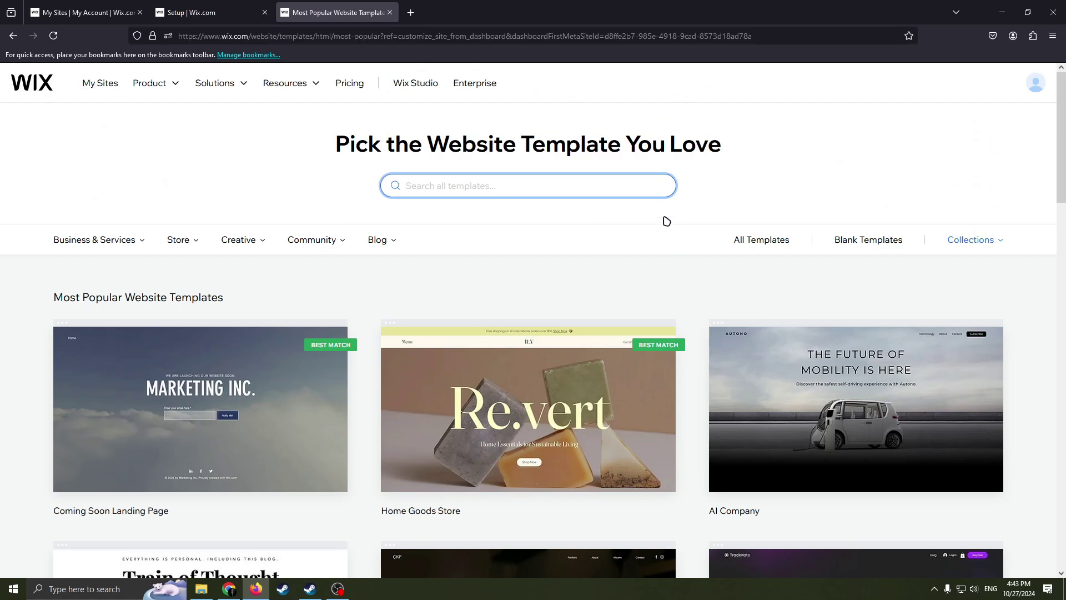
pyautogui.scroll(-4, 519, 302)
pyautogui.scroll(4, 509, 302)
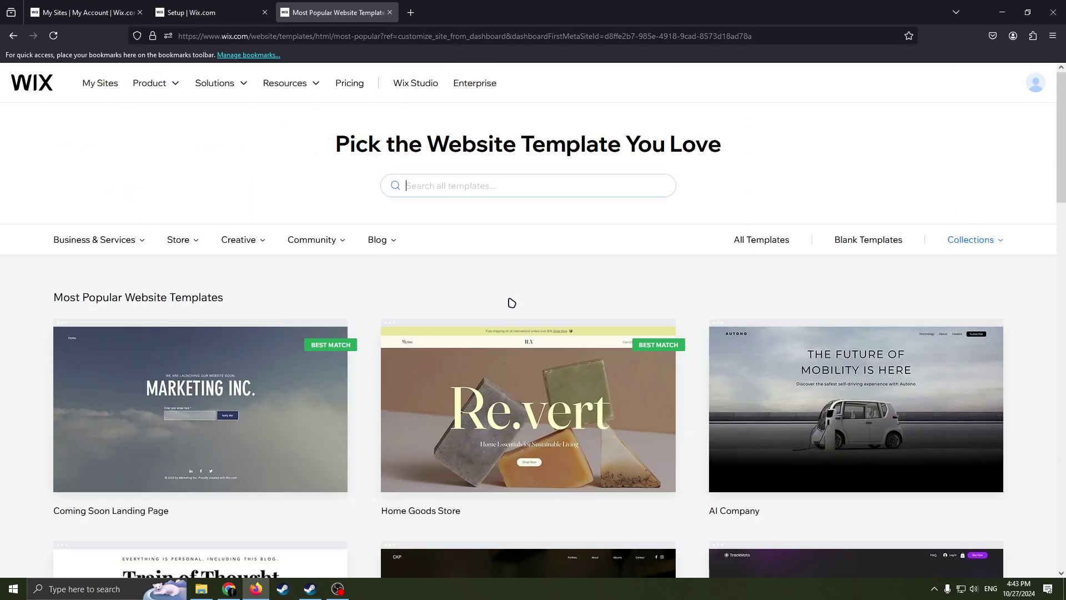
pyautogui.scroll(-2, 588, 274)
pyautogui.scroll(-7, 587, 274)
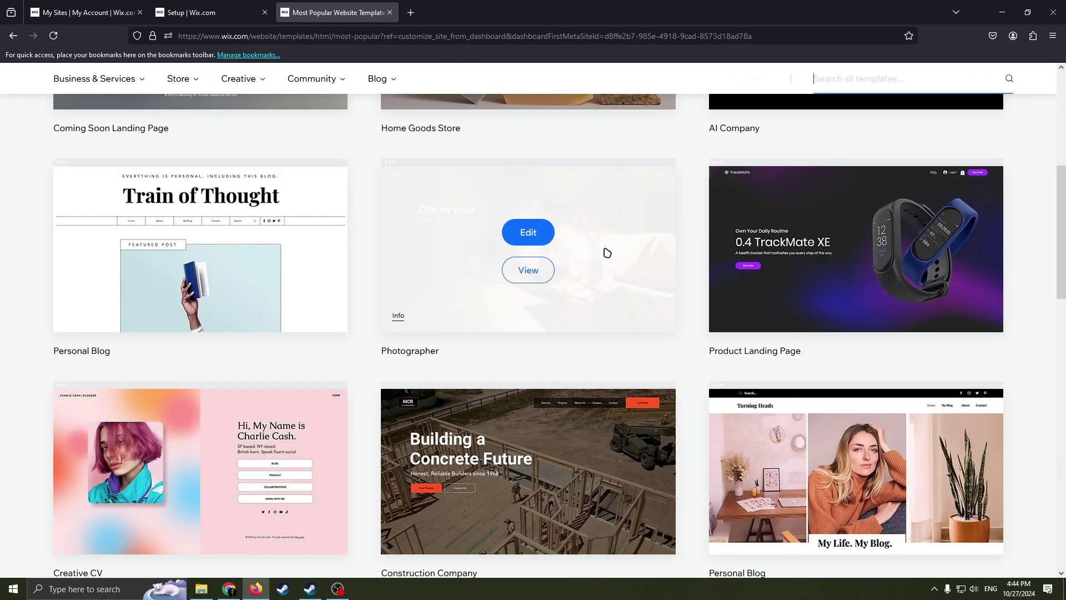
pyautogui.scroll(-6, 562, 293)
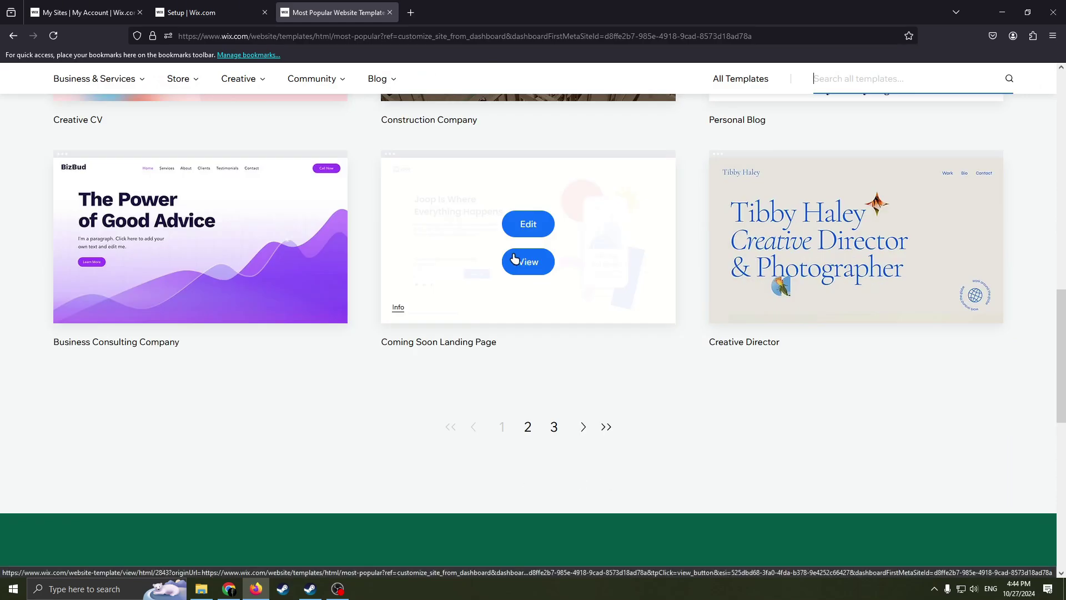
pyautogui.scroll(9, 504, 269)
pyautogui.scroll(6, 509, 254)
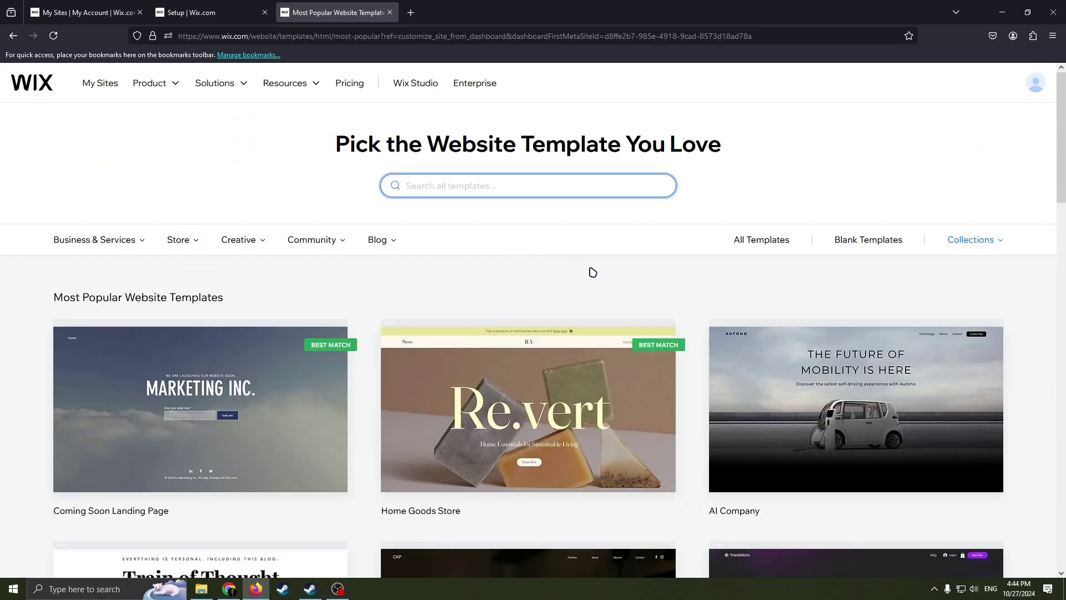
pyautogui.scroll(-2, 582, 289)
pyautogui.scroll(2, 685, 369)
pyautogui.scroll(-8, 751, 369)
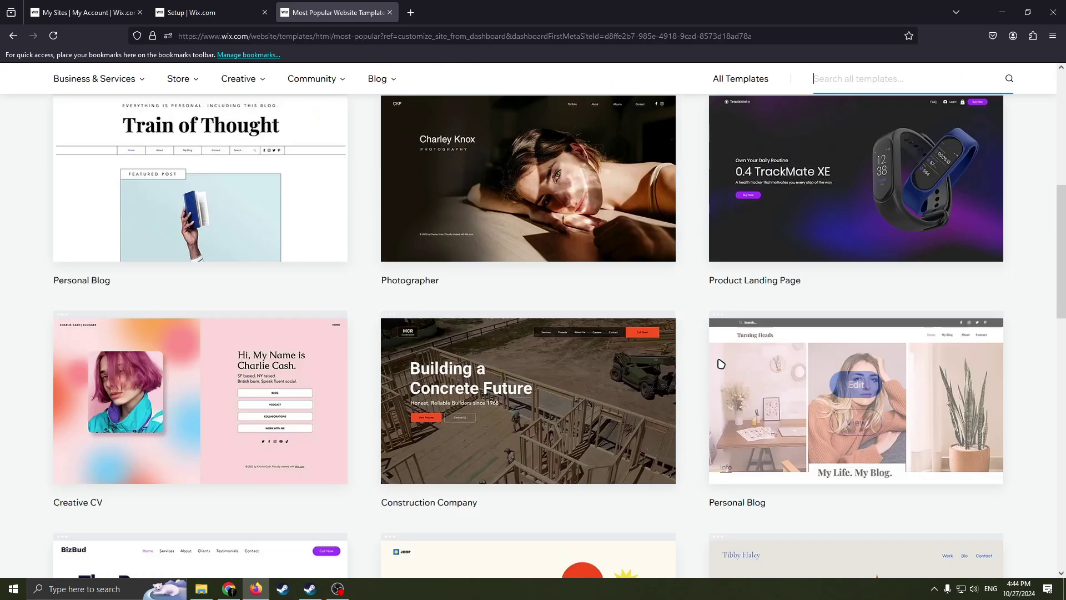
pyautogui.scroll(-1, 720, 363)
pyautogui.scroll(9, 692, 352)
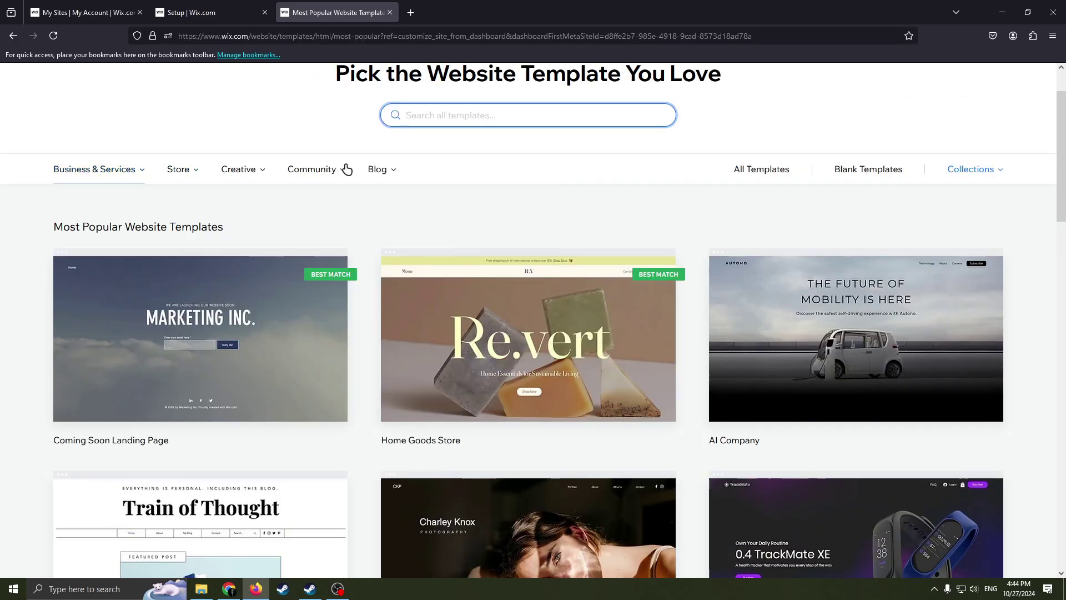
# Review the template categories for business, store, creative, community and blog sites, and look over the popular templates.
pyautogui.moveTo(133, 168)
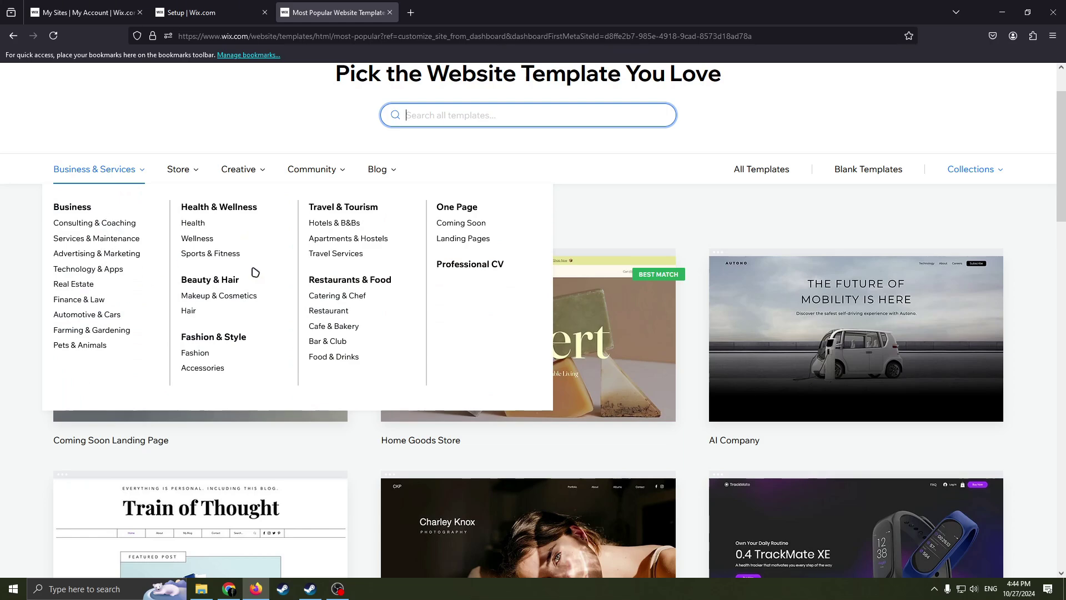
pyautogui.moveTo(185, 173)
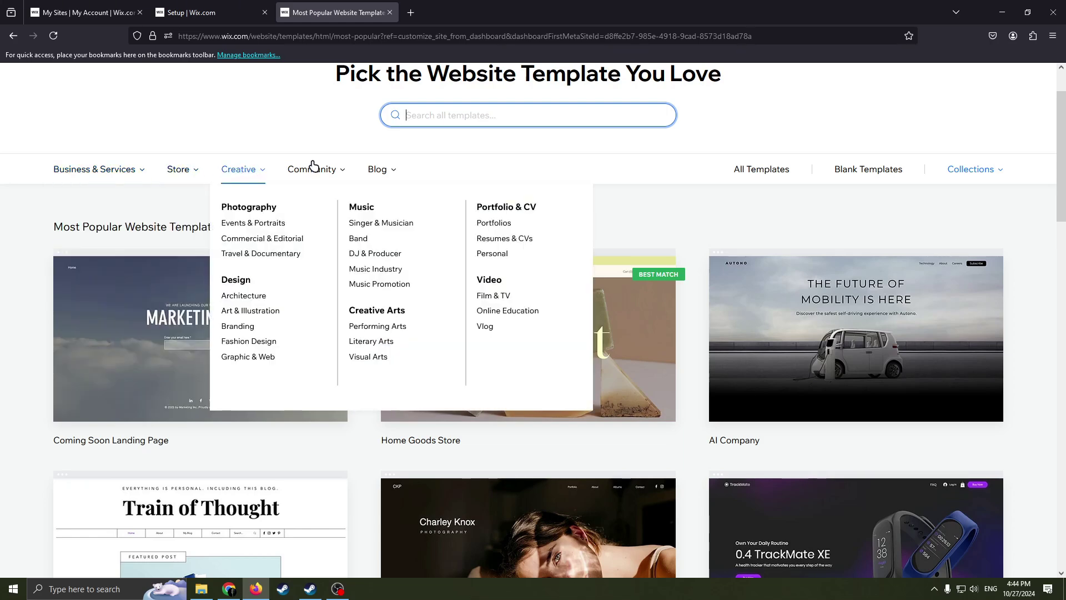
pyautogui.moveTo(311, 168)
pyautogui.moveTo(381, 176)
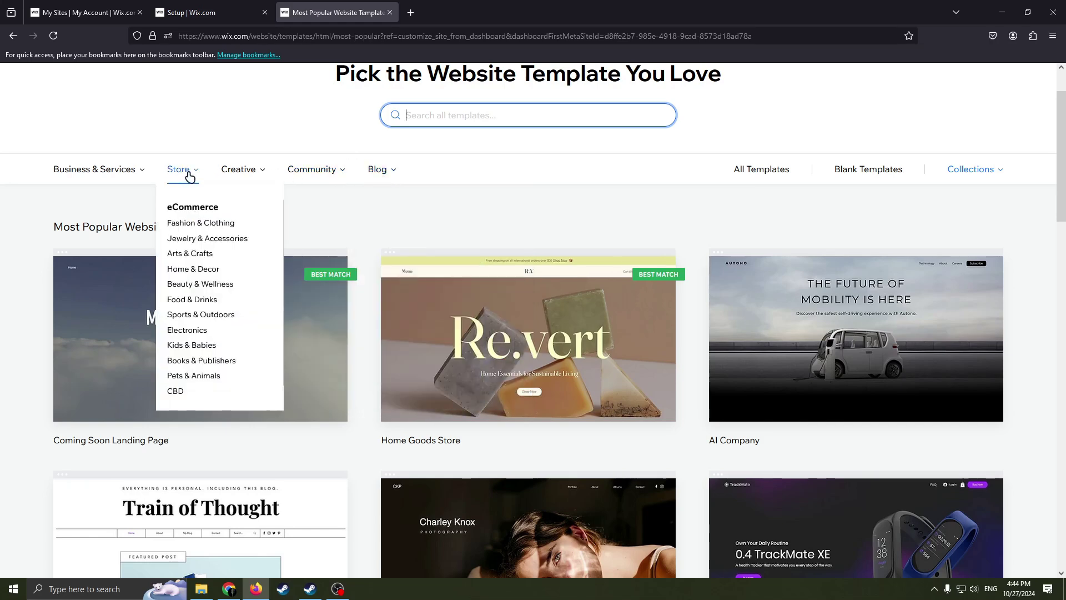
pyautogui.scroll(-10, 506, 216)
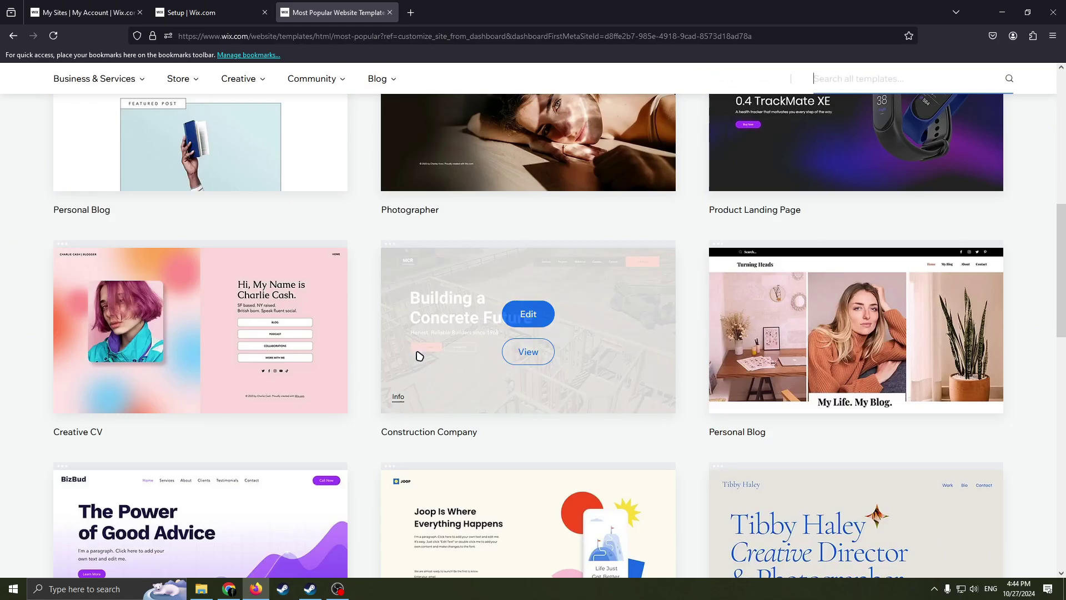
pyautogui.scroll(-2, 619, 349)
pyautogui.scroll(15, 602, 421)
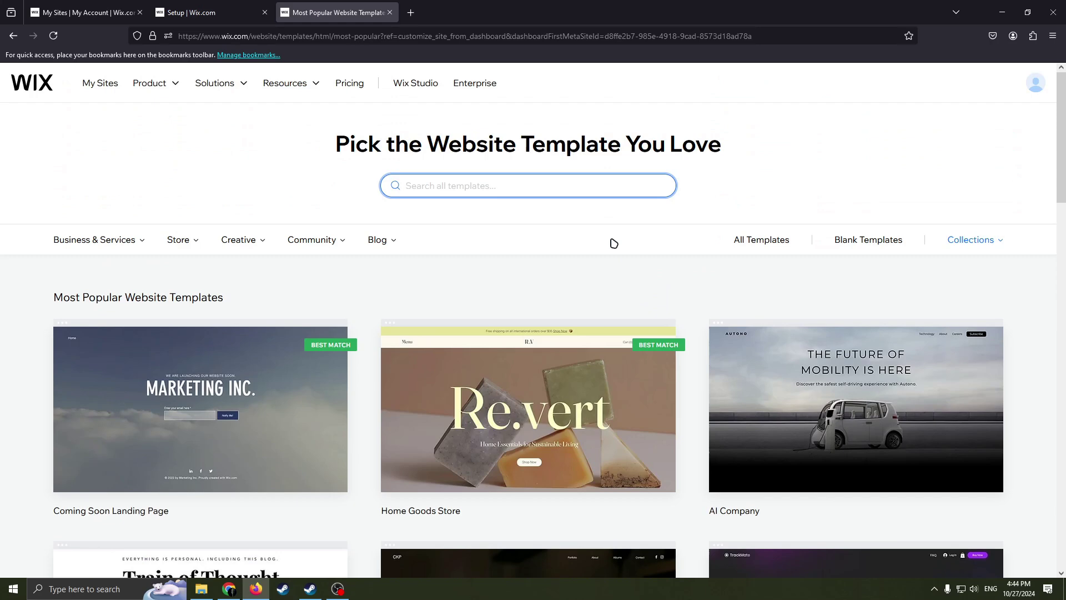
# Search the templates for "rest", choose the Restaurant category and look over its templates.
pyautogui.write('rest')
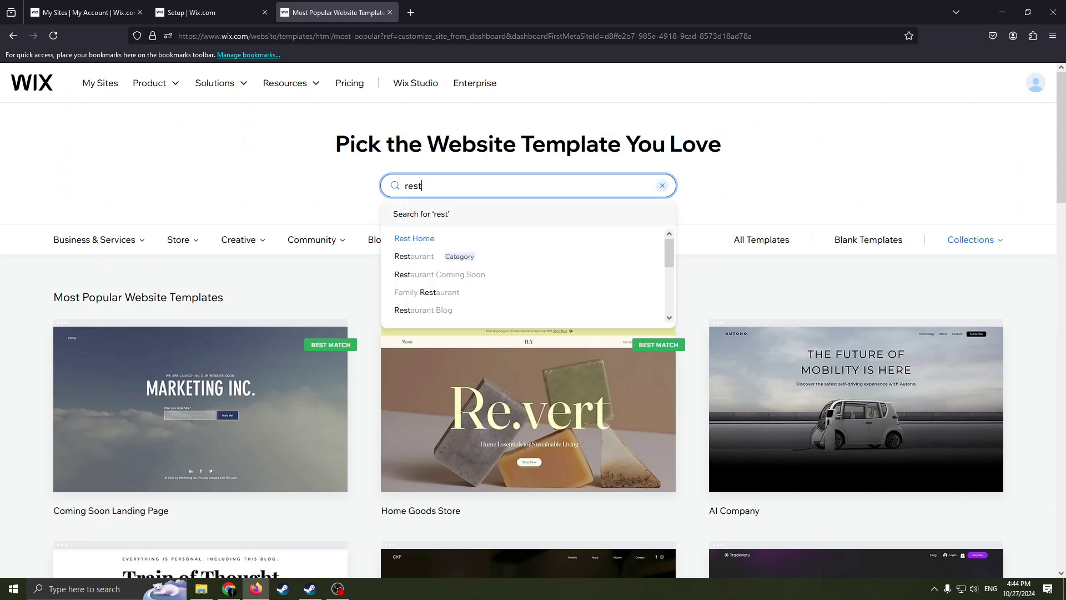
pyautogui.click(411, 256)
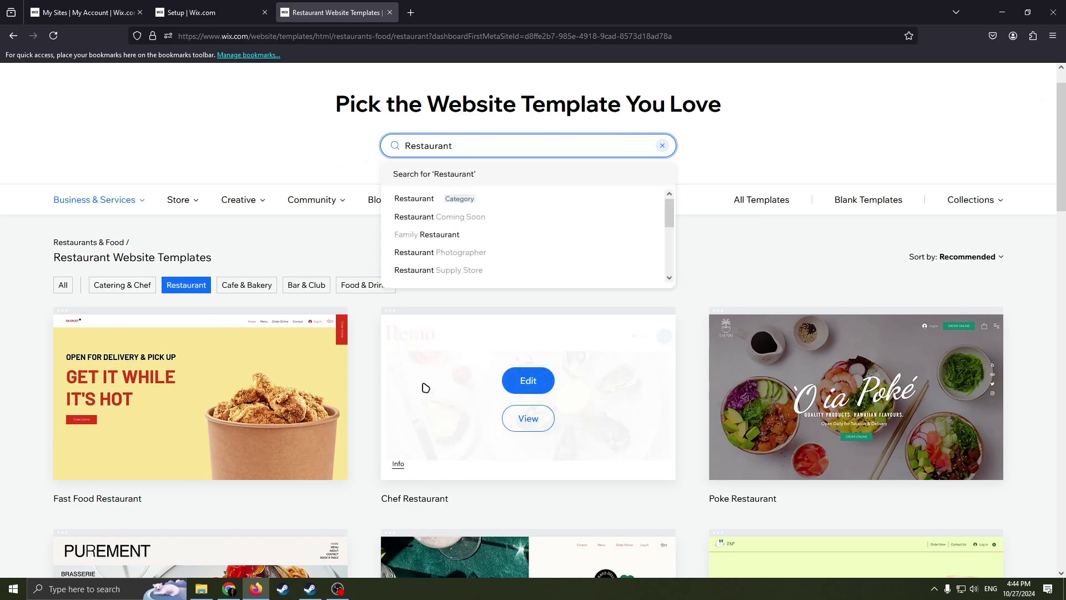
pyautogui.scroll(-2, 425, 387)
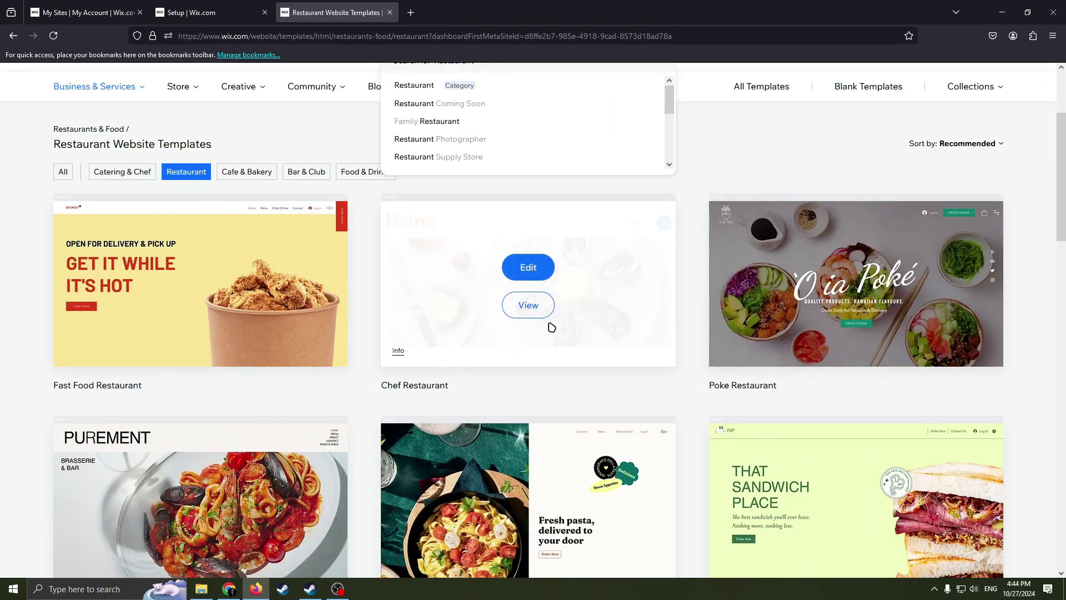
pyautogui.scroll(-2, 597, 381)
pyautogui.scroll(1, 674, 362)
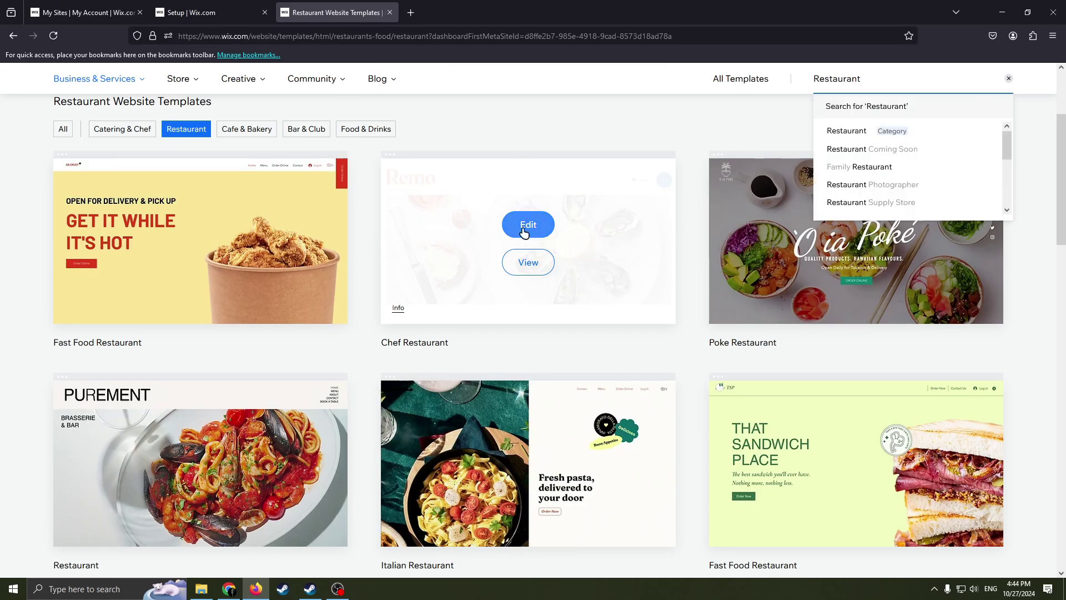
pyautogui.scroll(4, 537, 266)
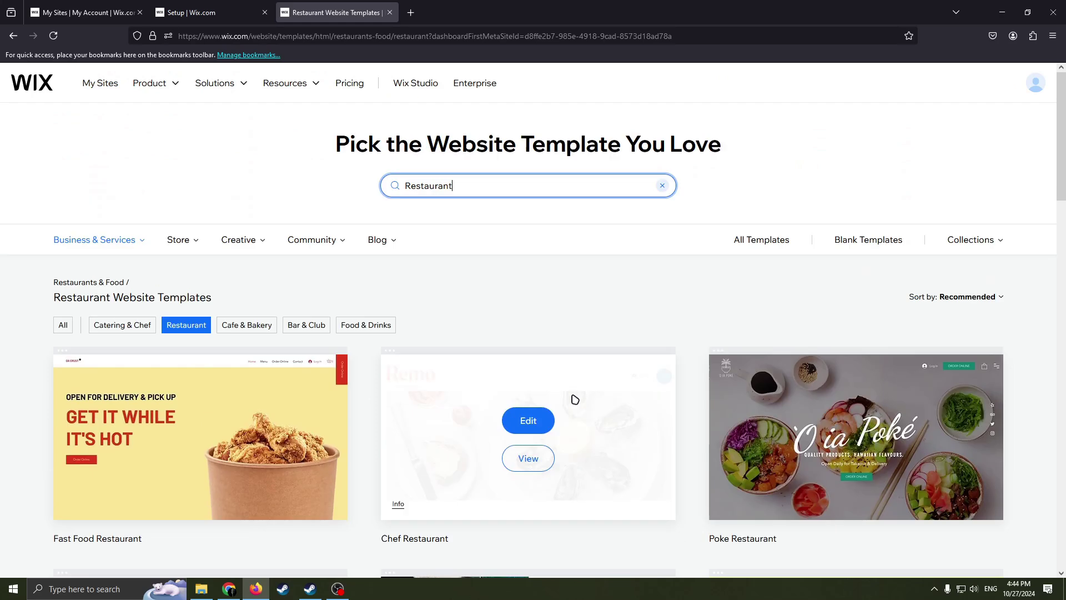
# Preview the Chef Restaurant template and examine the sections of its home page.
pyautogui.click(534, 469)
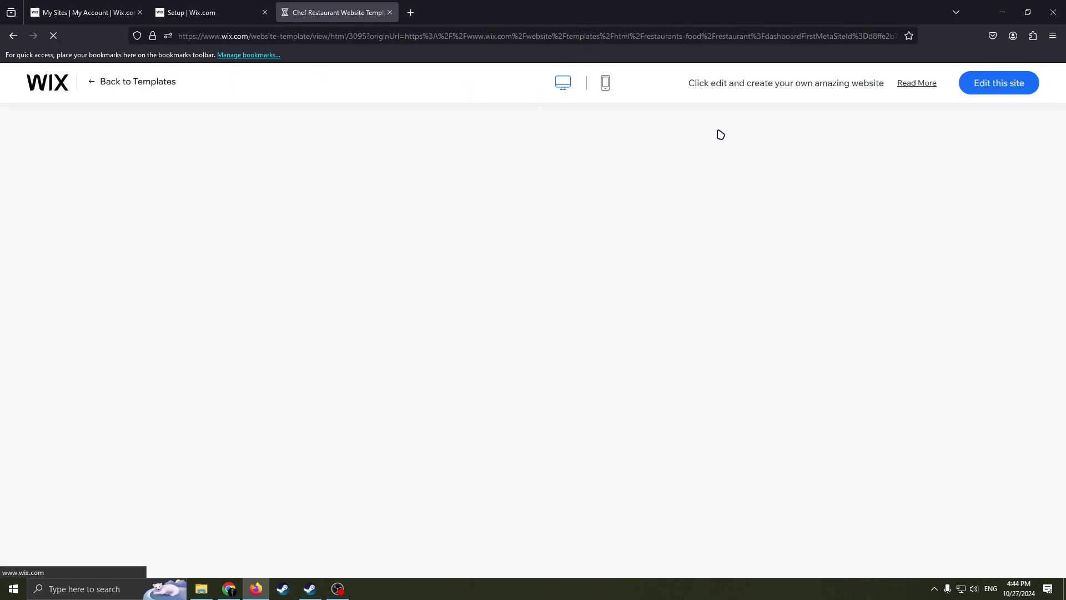
pyautogui.scroll(-5, 452, 239)
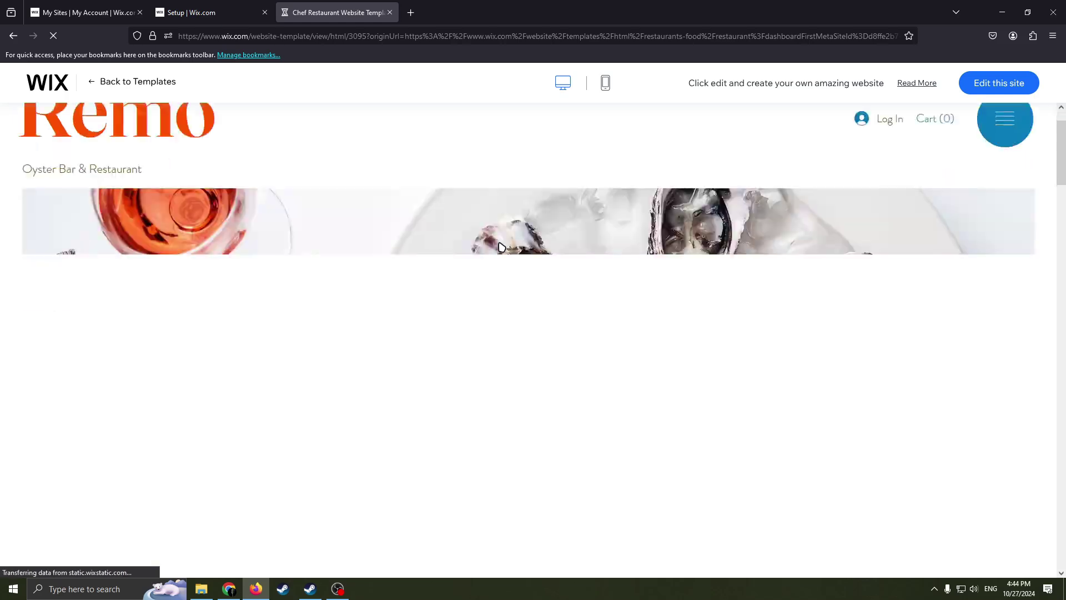
pyautogui.scroll(-5, 522, 278)
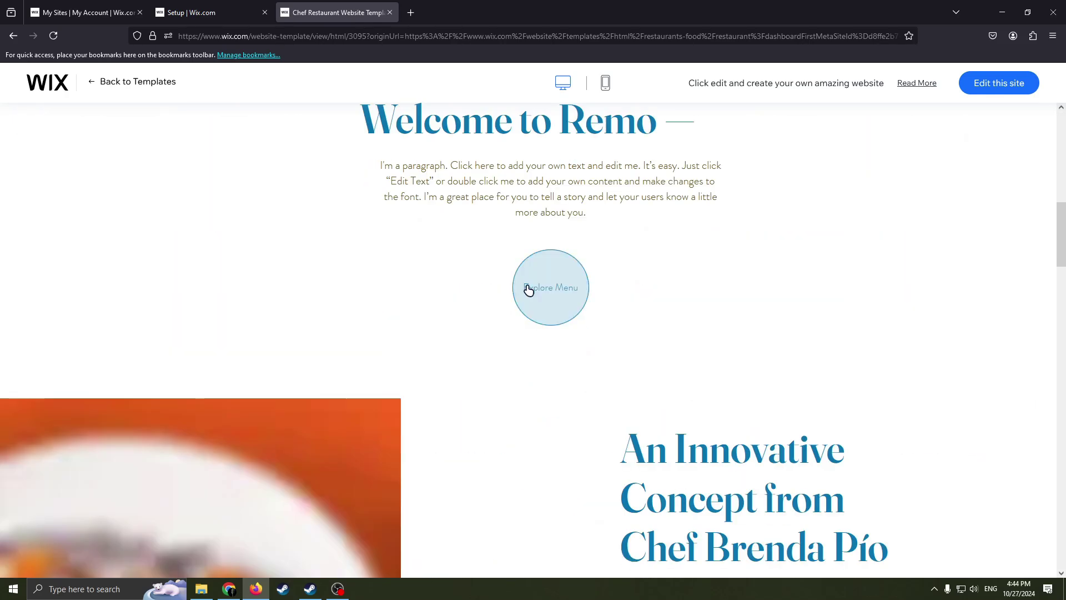
pyautogui.scroll(3, 528, 288)
pyautogui.scroll(-10, 536, 288)
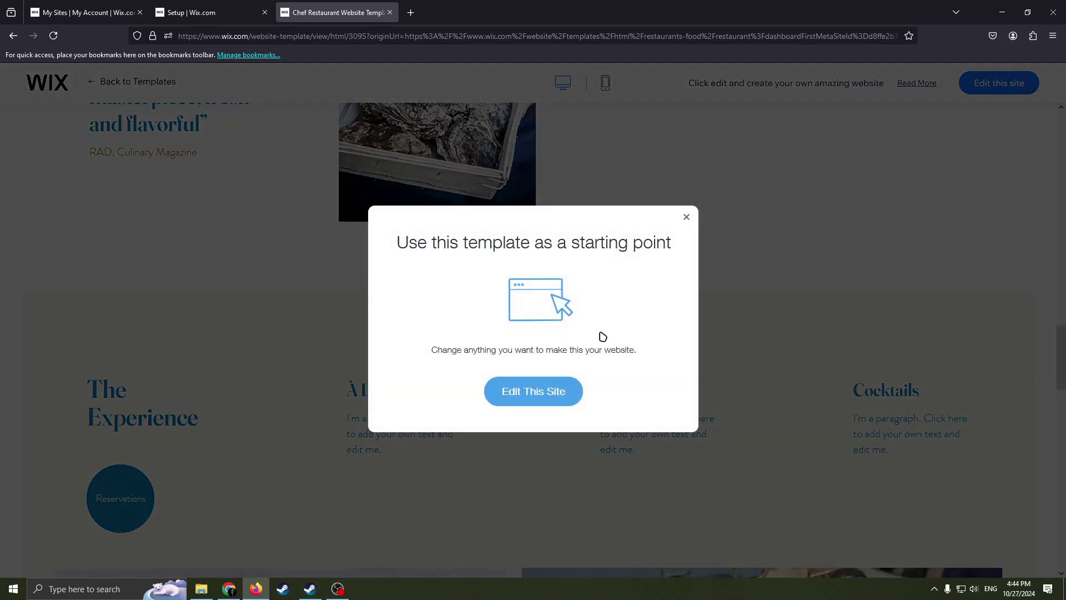
# Start editing the site with the Chef Restaurant template and skip the AI content enhancement.
pyautogui.click(686, 217)
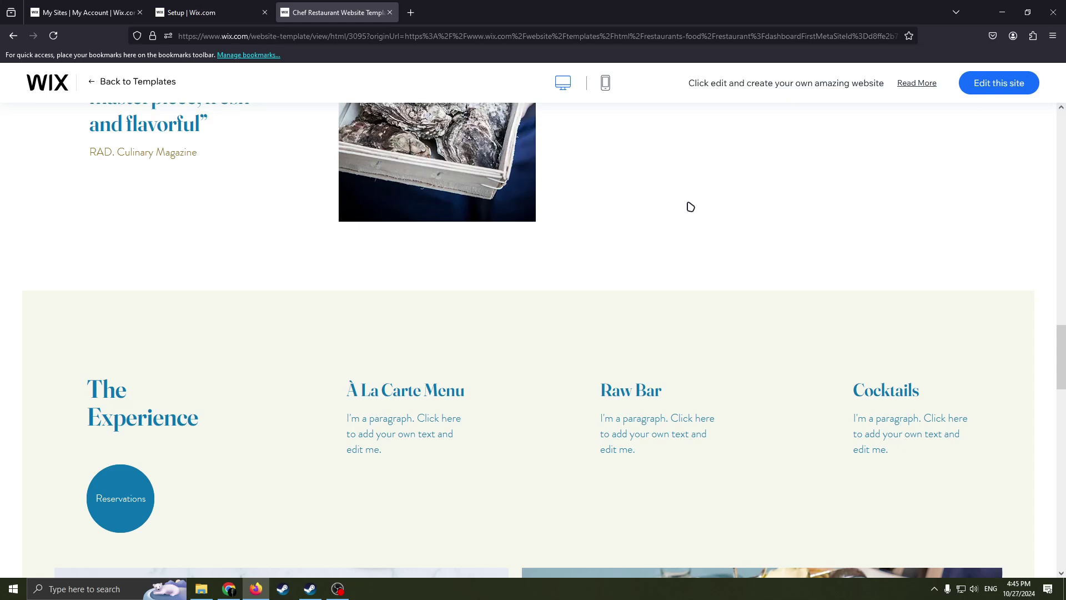
pyautogui.click(980, 84)
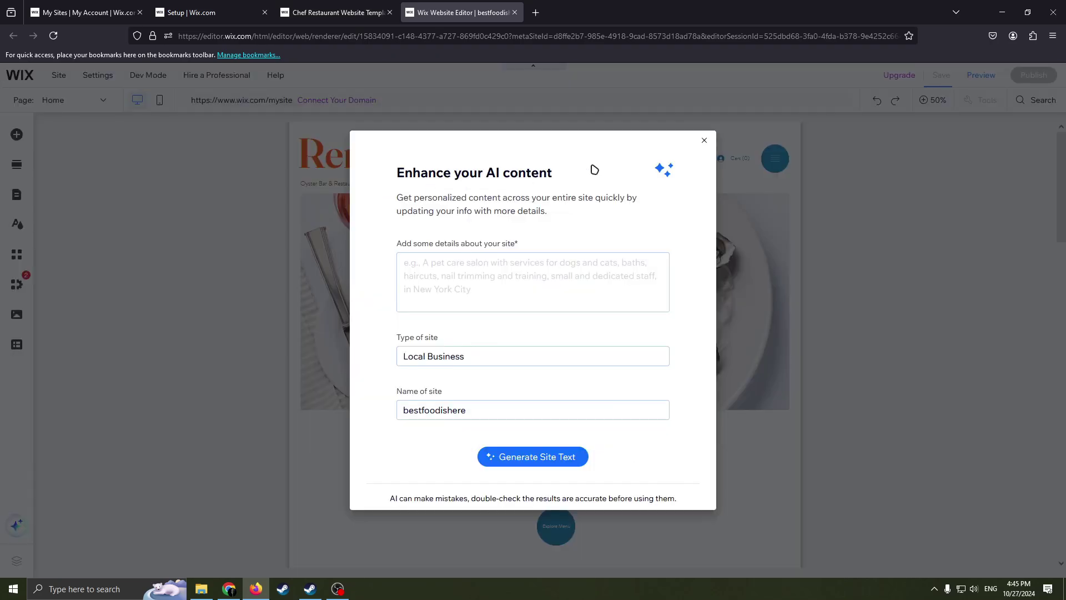
pyautogui.click(703, 142)
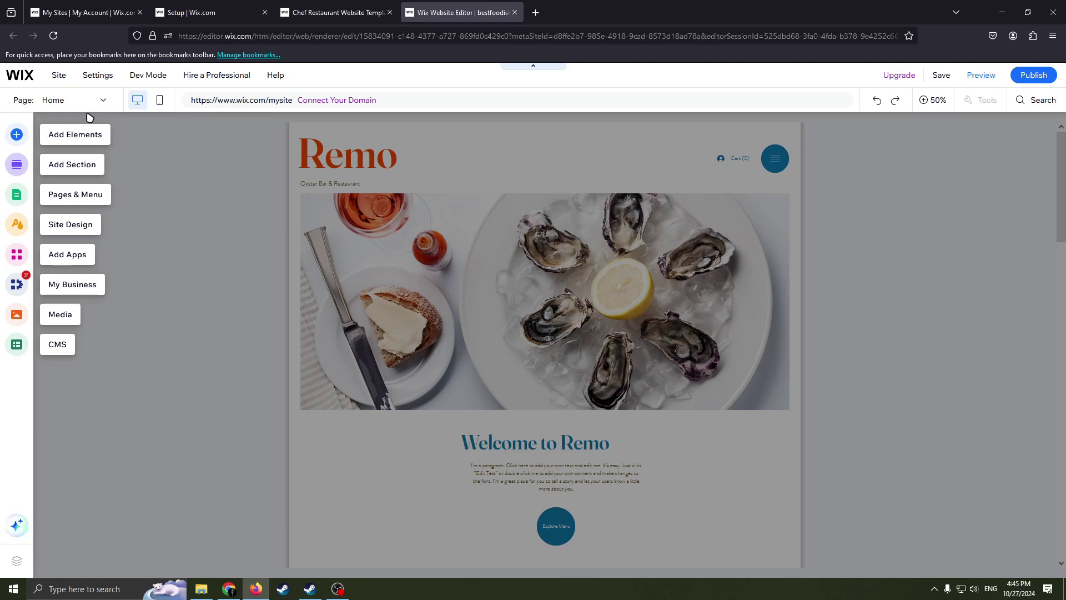
# Review the list of site pages and switch the editor to The Menu page.
pyautogui.click(53, 100)
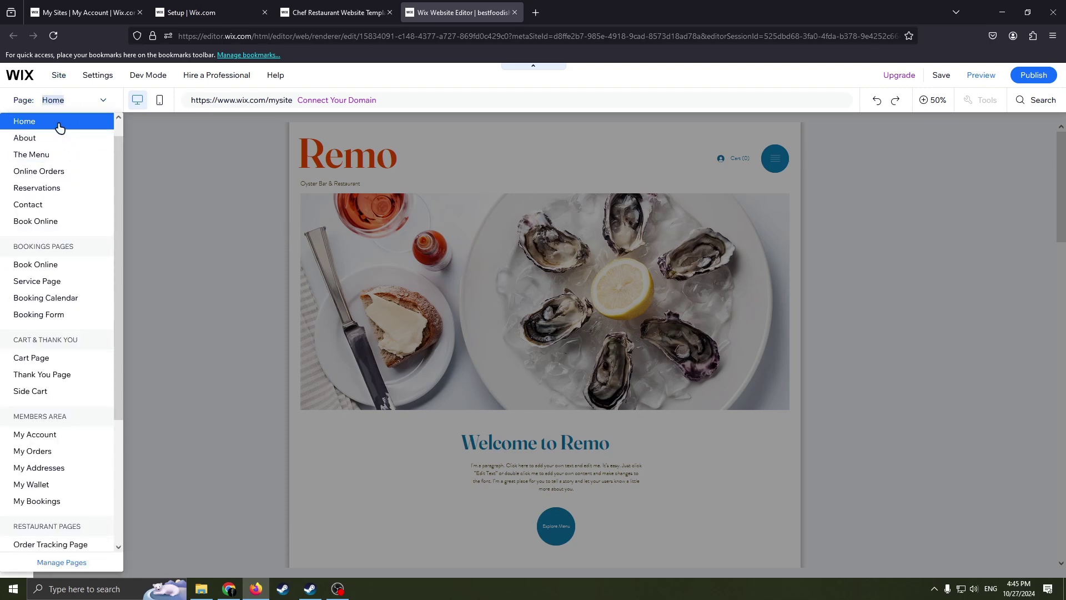
pyautogui.scroll(1, 60, 131)
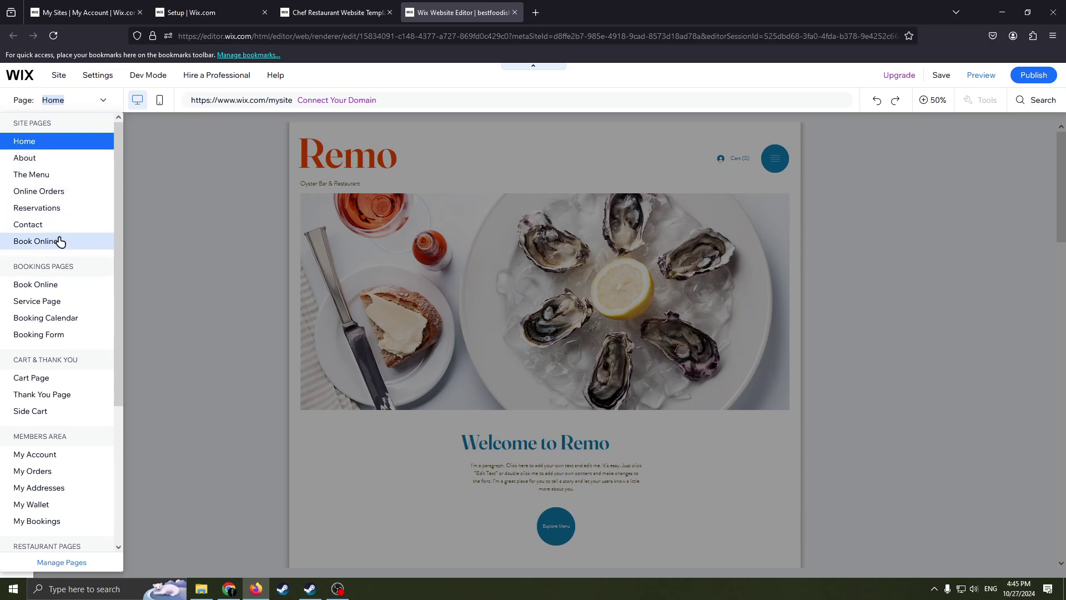
pyautogui.click(65, 173)
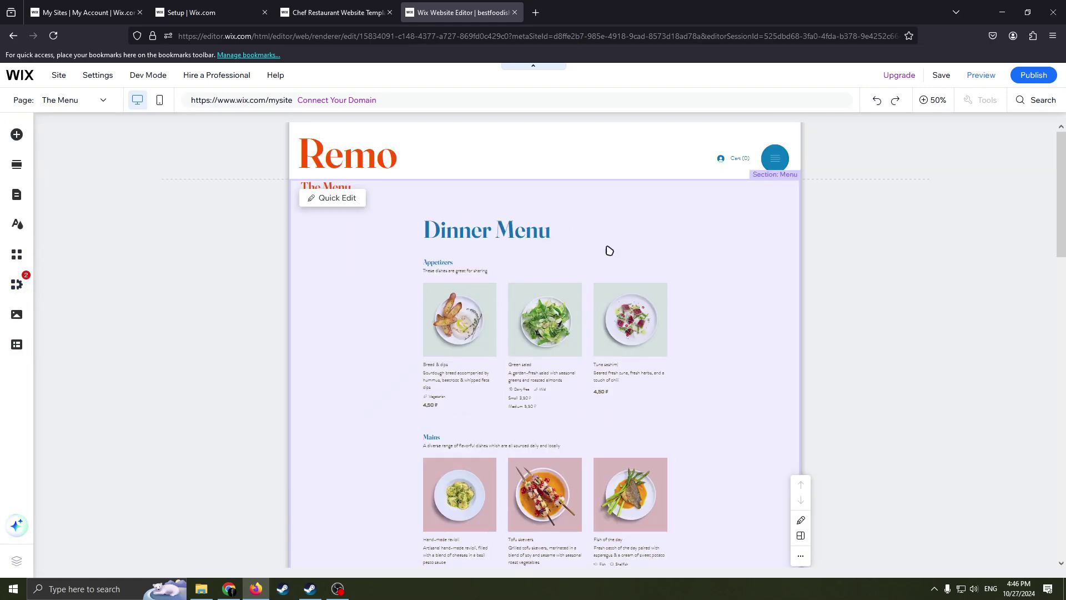
# Select the Dinner Menu element on the page, open its menu management and dismiss the AI conversion tip.
pyautogui.click(612, 241)
pyautogui.click(612, 241)
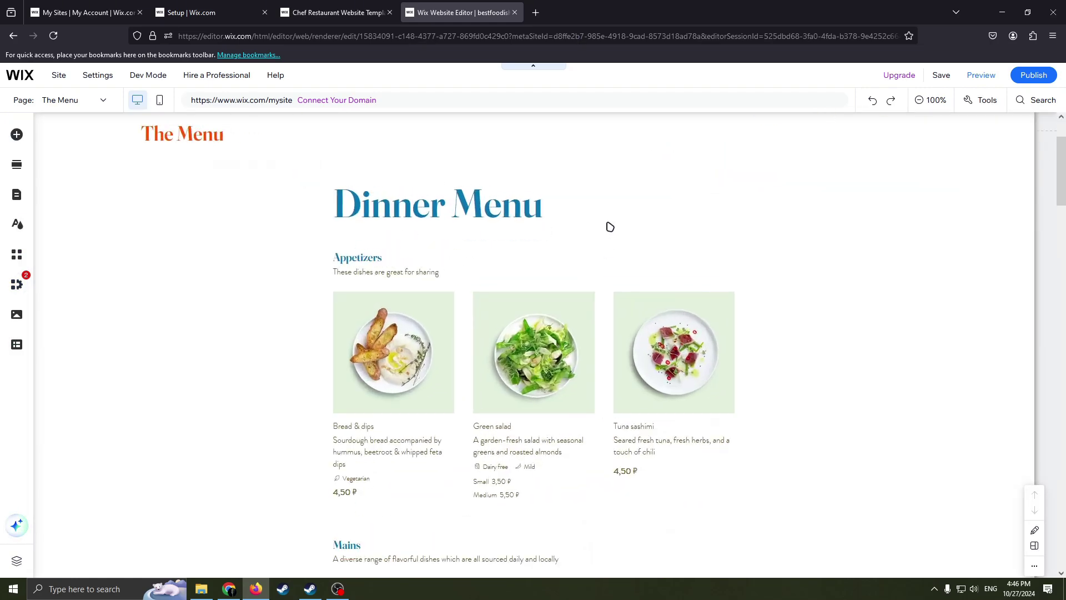
pyautogui.click(407, 307)
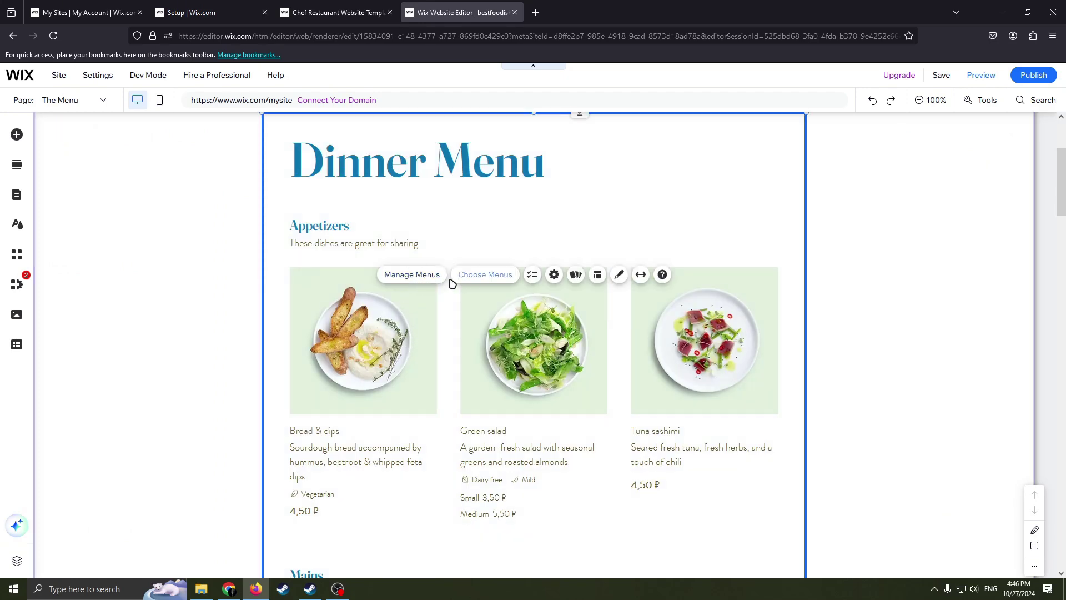
pyautogui.click(409, 276)
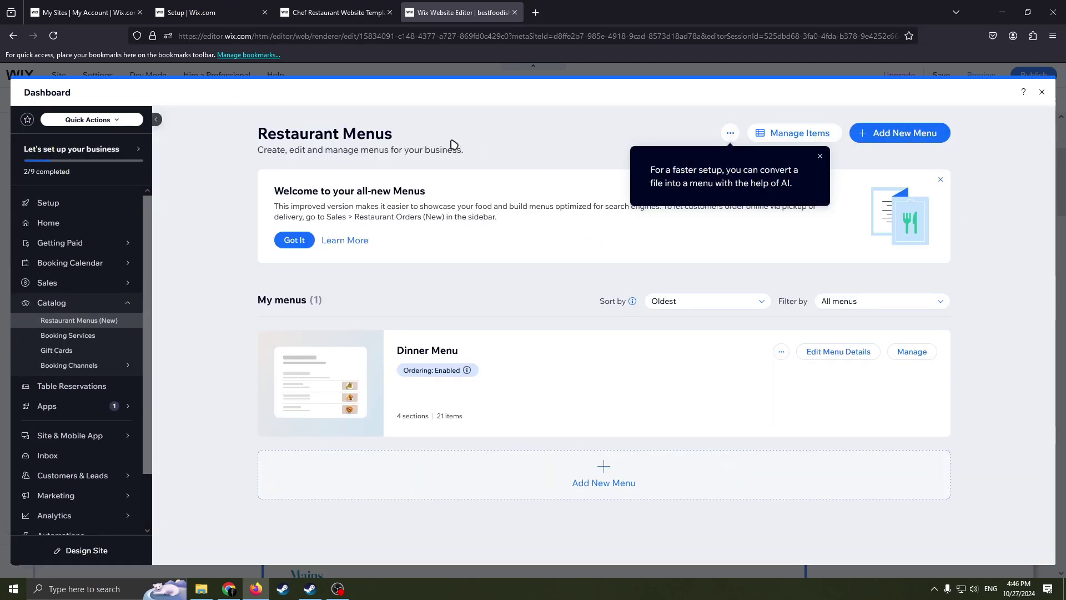
pyautogui.click(820, 156)
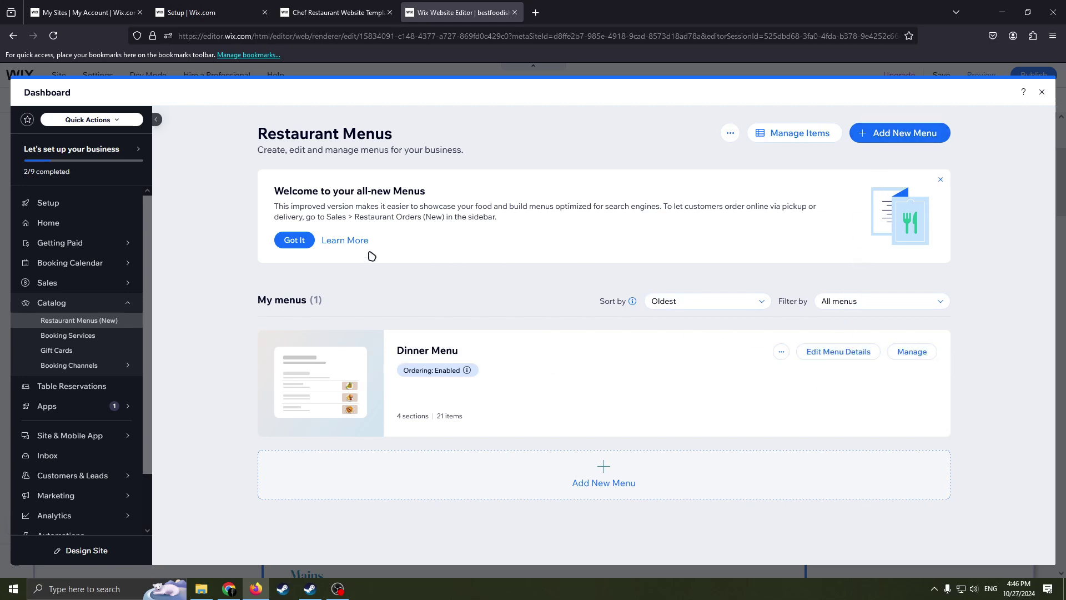
# Open the Dinner Menu for managing and look over its sections and items.
pyautogui.moveTo(458, 377)
pyautogui.click(915, 352)
pyautogui.scroll(-3, 502, 267)
pyautogui.scroll(3, 503, 266)
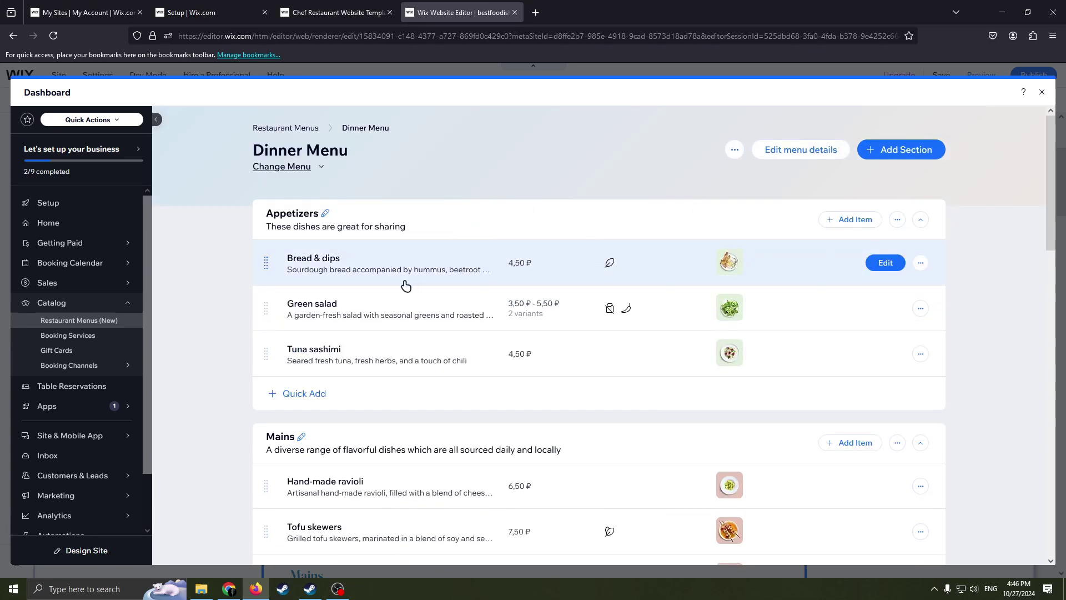
# Delete the Green salad item from the Appetizers section of the Dinner Menu and confirm its deletion.
pyautogui.click(920, 309)
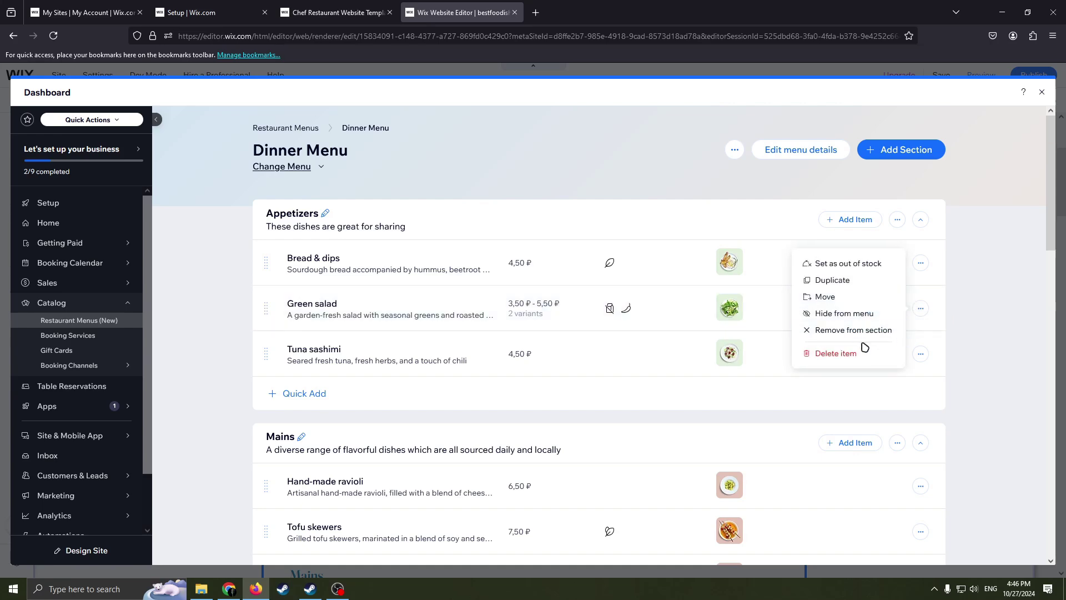
pyautogui.click(849, 353)
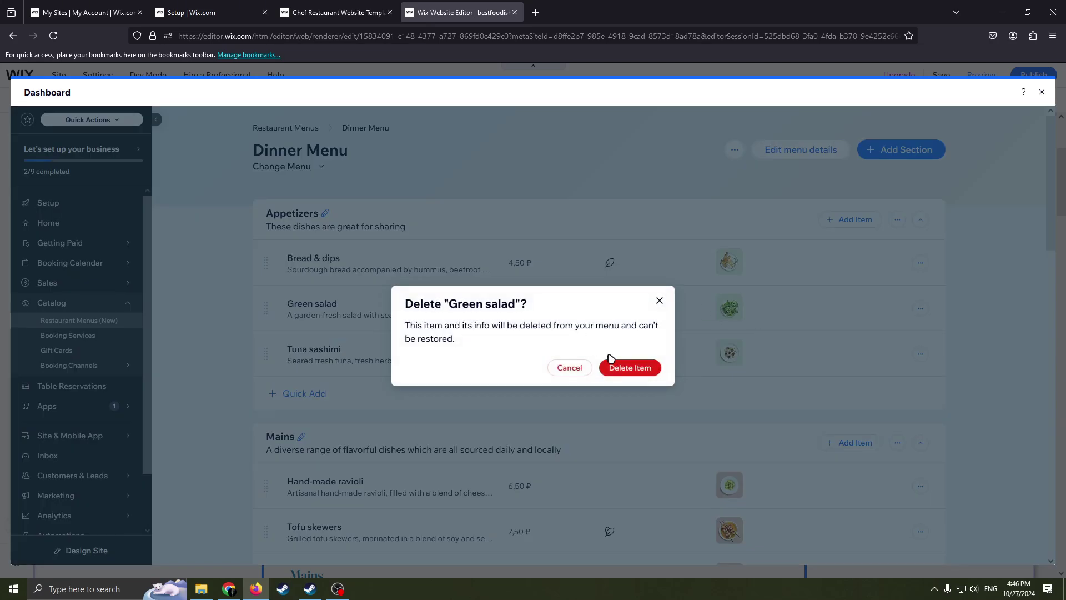
pyautogui.click(612, 363)
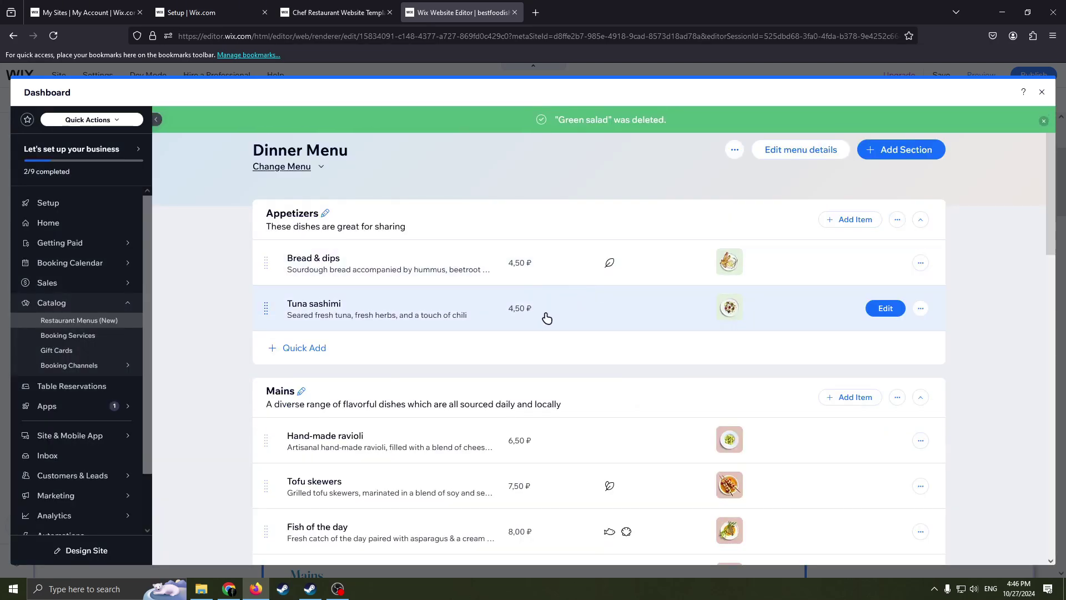
# Open the Tuna sashimi item, look over its name, price, image and menu visibility settings, and close it without saving.
pyautogui.click(543, 317)
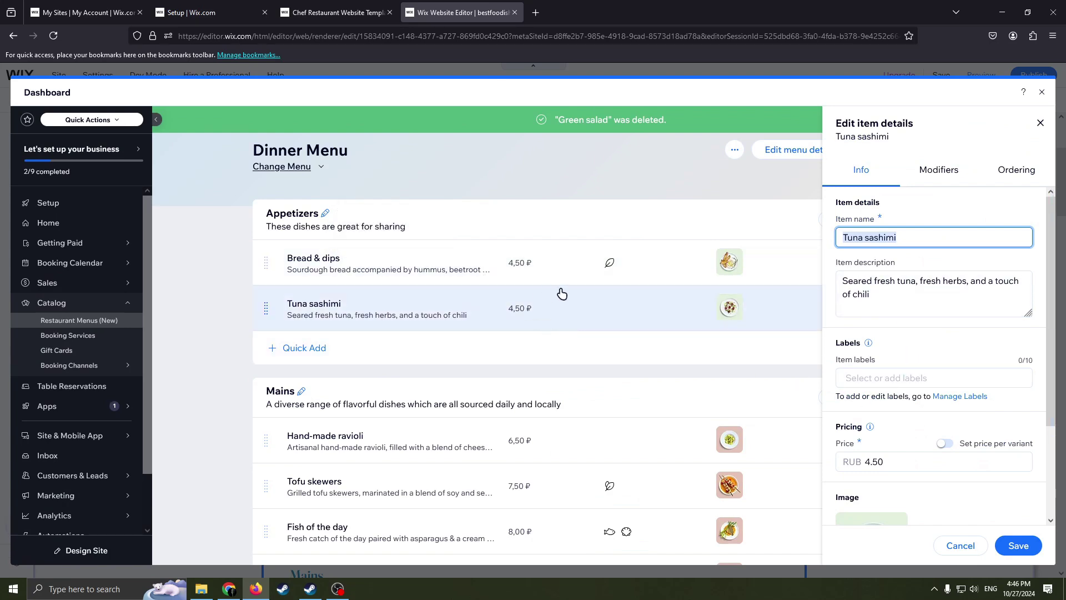
pyautogui.click(855, 456)
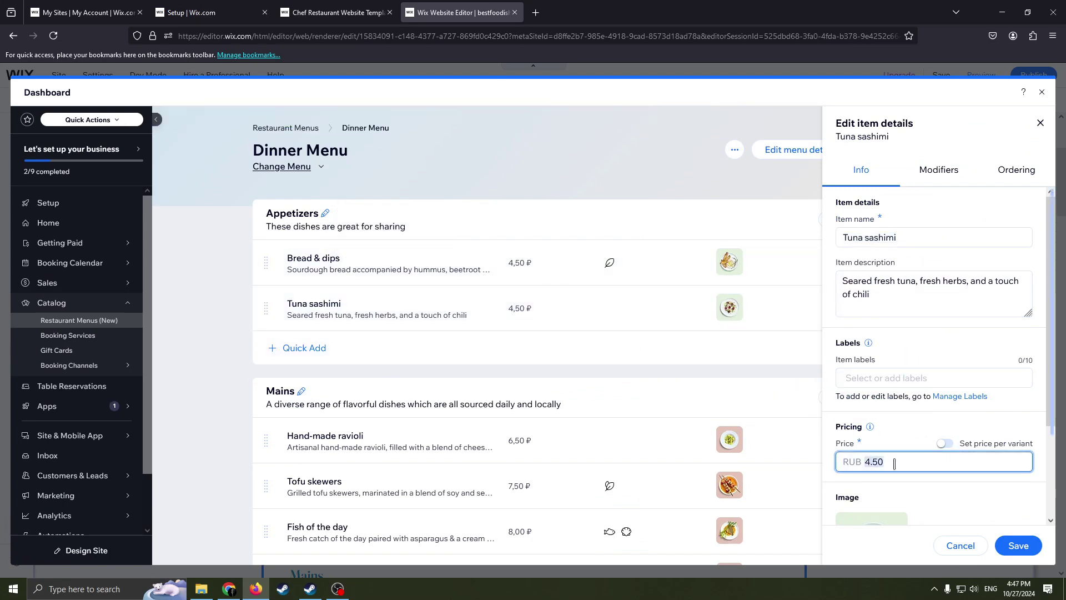
pyautogui.click(846, 240)
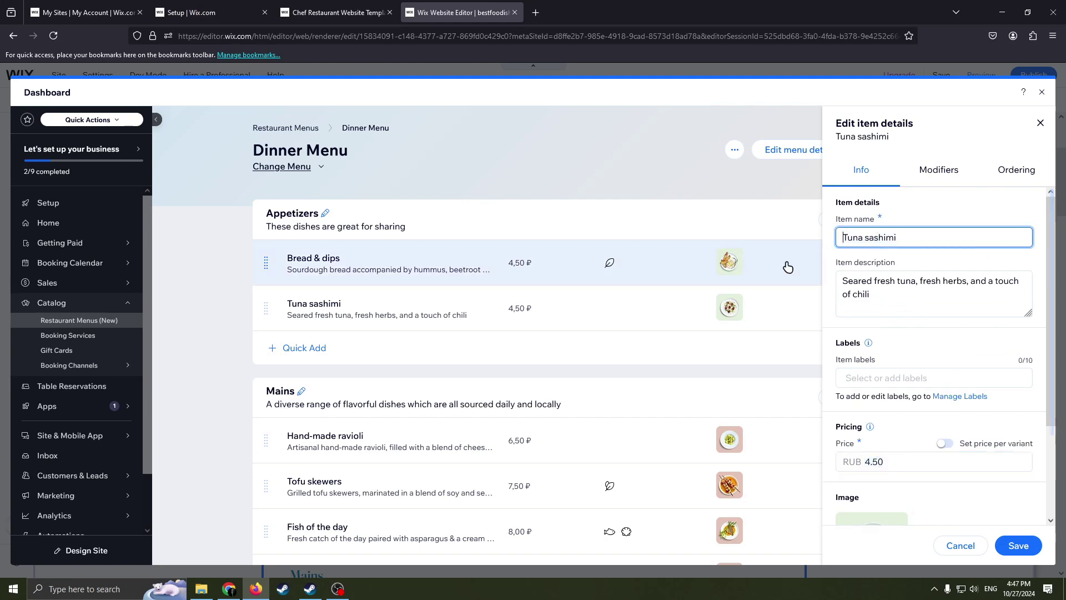
pyautogui.scroll(-2, 877, 402)
pyautogui.moveTo(877, 403)
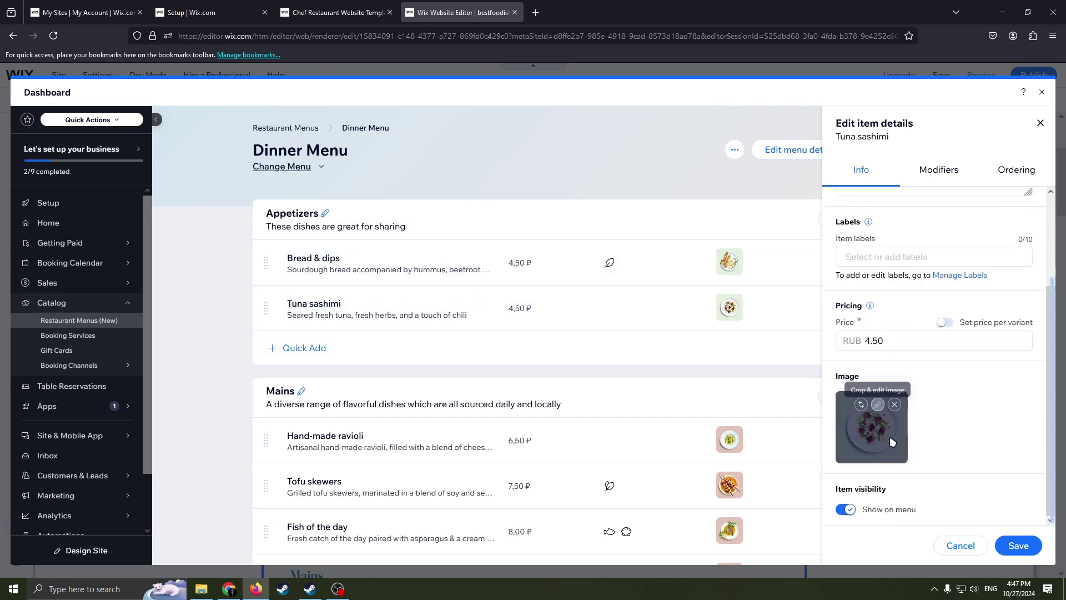
pyautogui.click(849, 509)
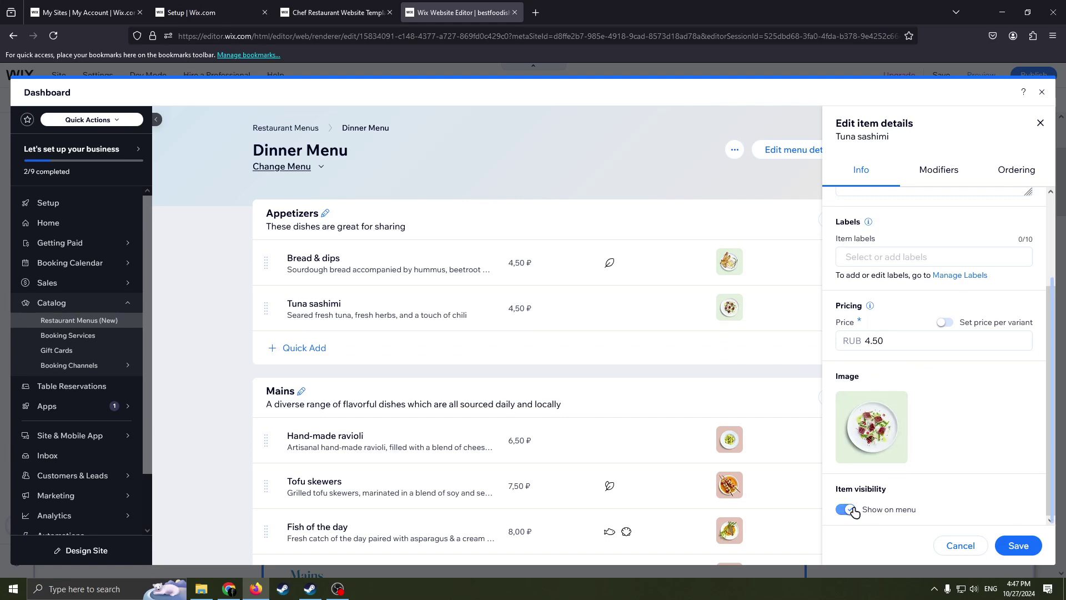
pyautogui.click(846, 510)
pyautogui.click(853, 509)
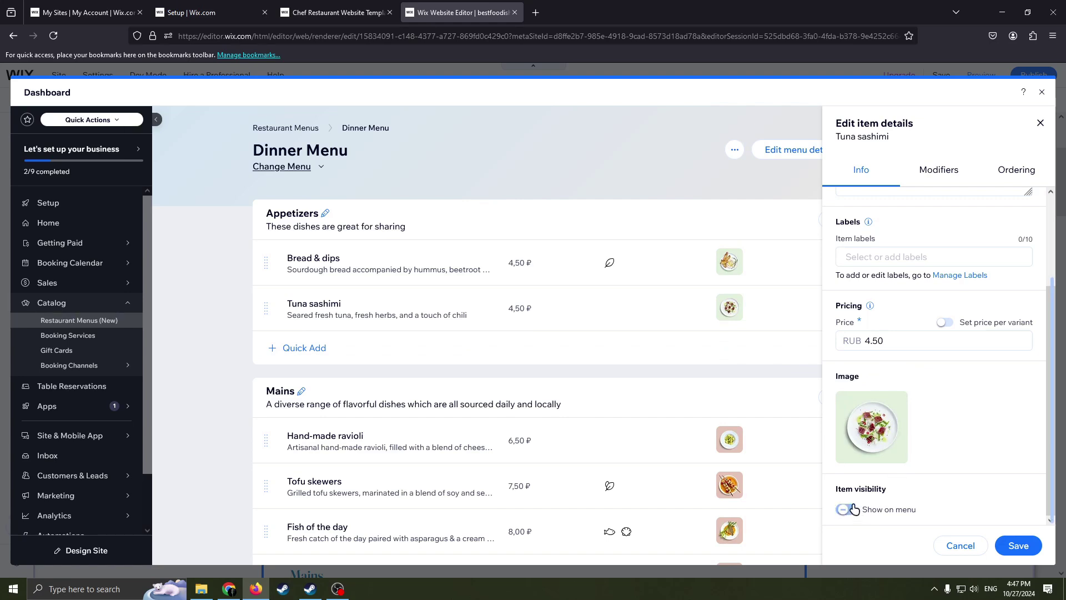
pyautogui.click(1038, 120)
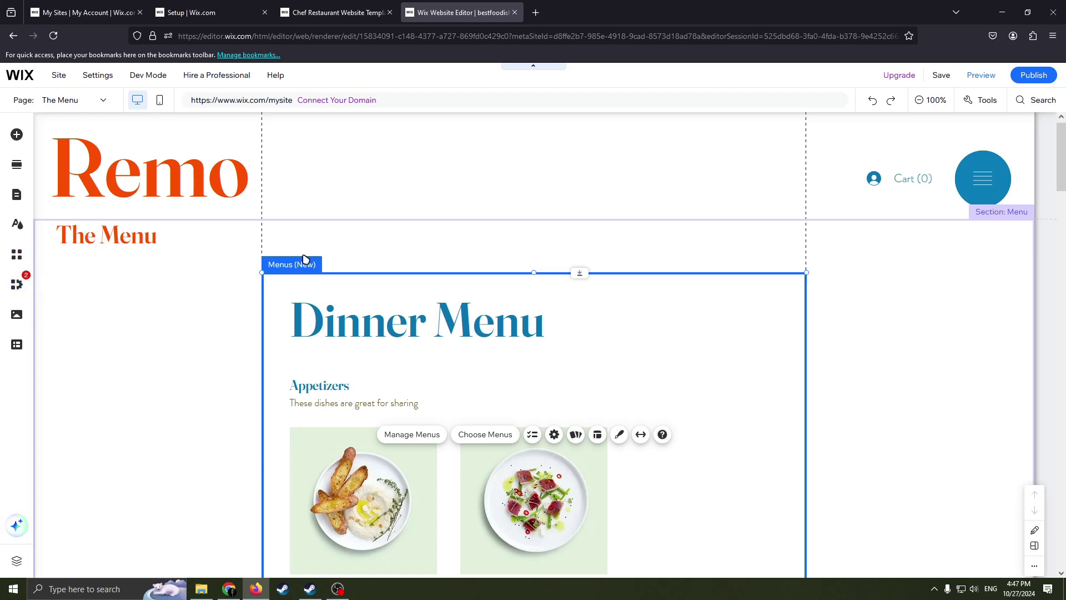
# View The Menu page zoomed out to 50%, and return to the page header at 100%.
pyautogui.moveTo(916, 100)
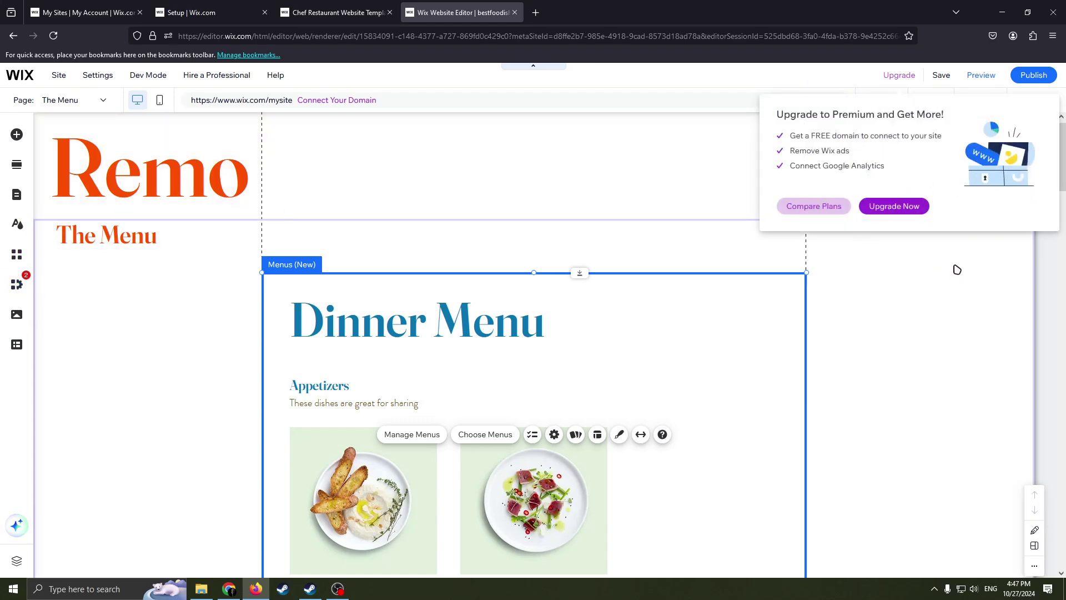
pyautogui.click(933, 100)
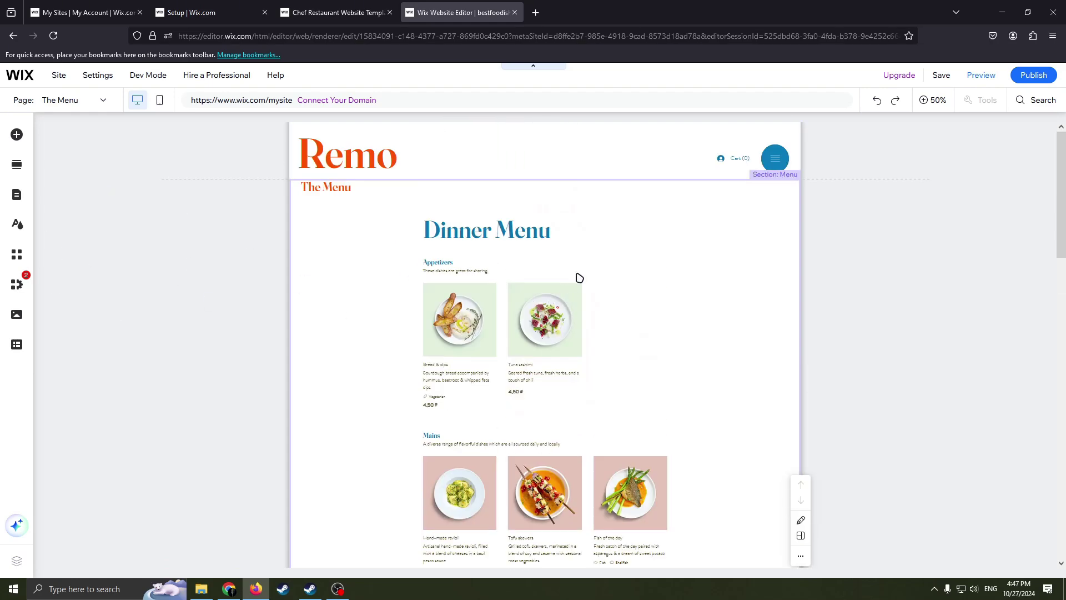
pyautogui.click(609, 148)
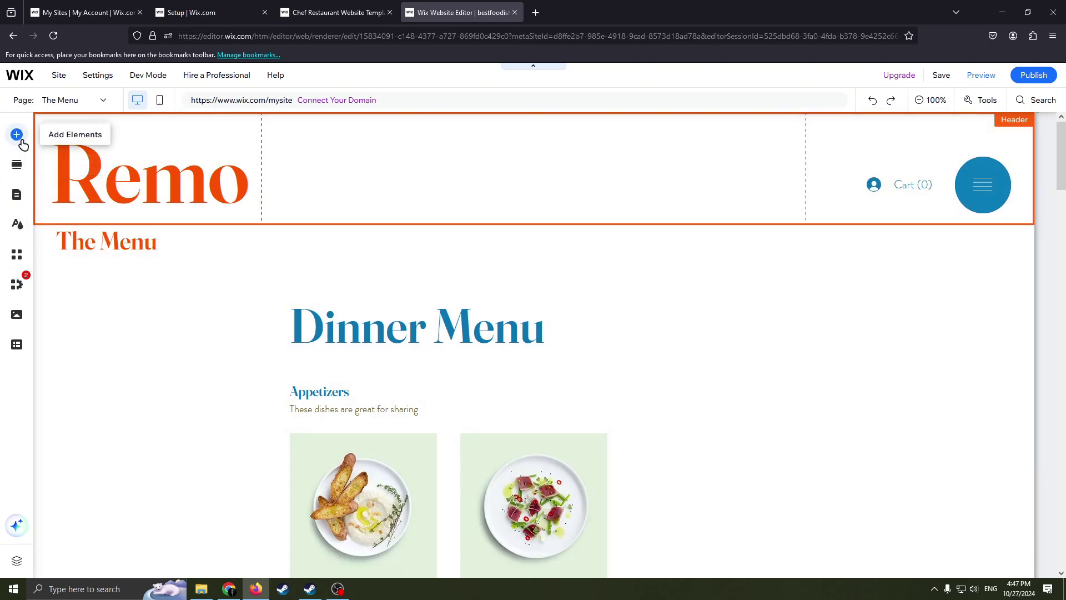
# Add the horizontal menu with green boxed items to the header between the Remo logo and the cart.
pyautogui.click(17, 134)
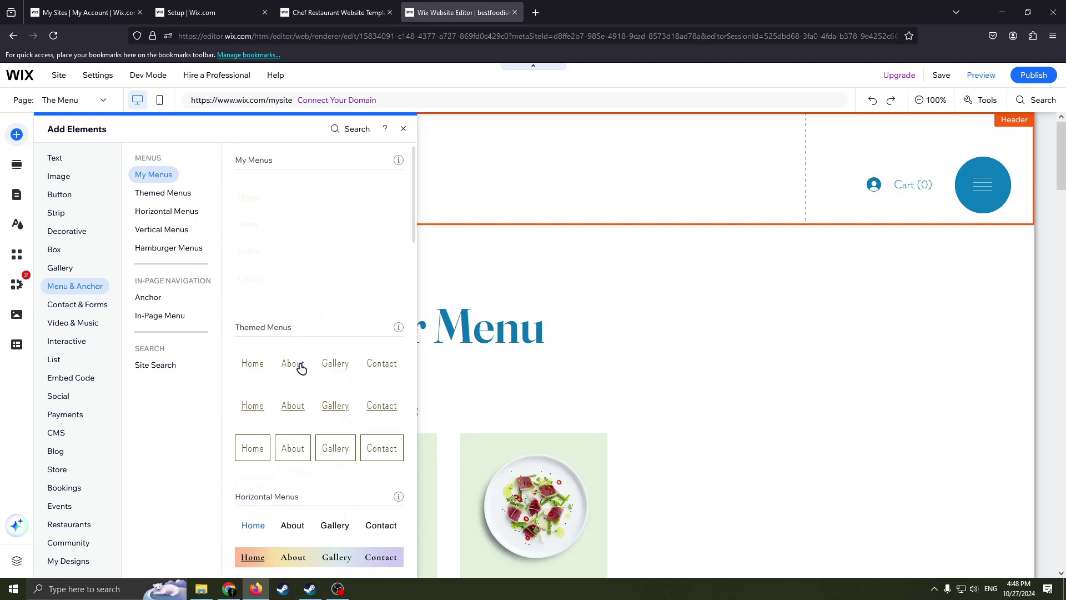
pyautogui.scroll(-4, 303, 369)
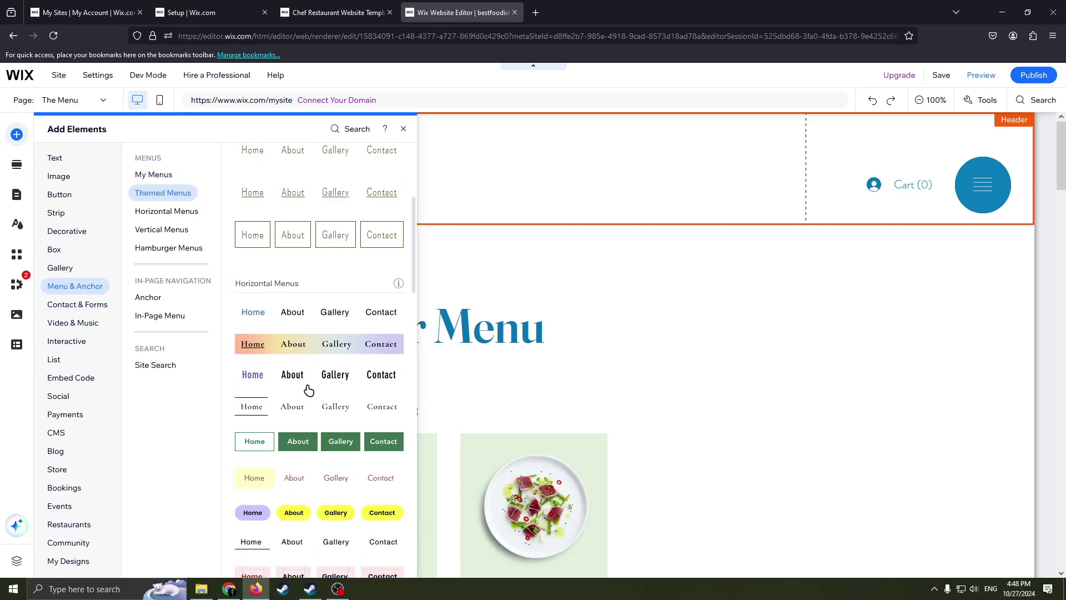
pyautogui.moveTo(302, 443); pyautogui.dragTo(599, 184)
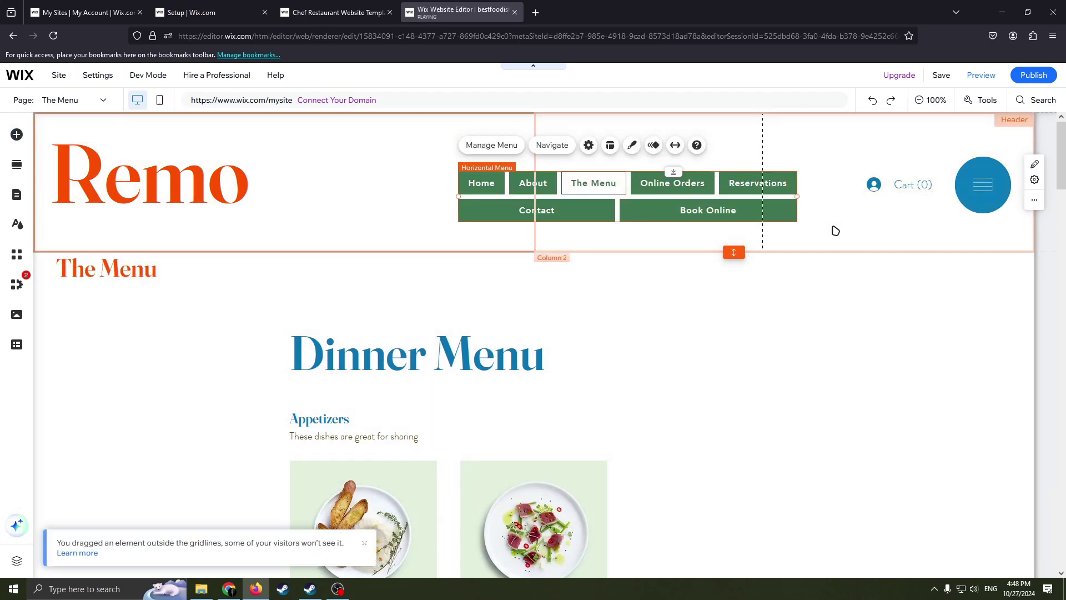
pyautogui.click(834, 222)
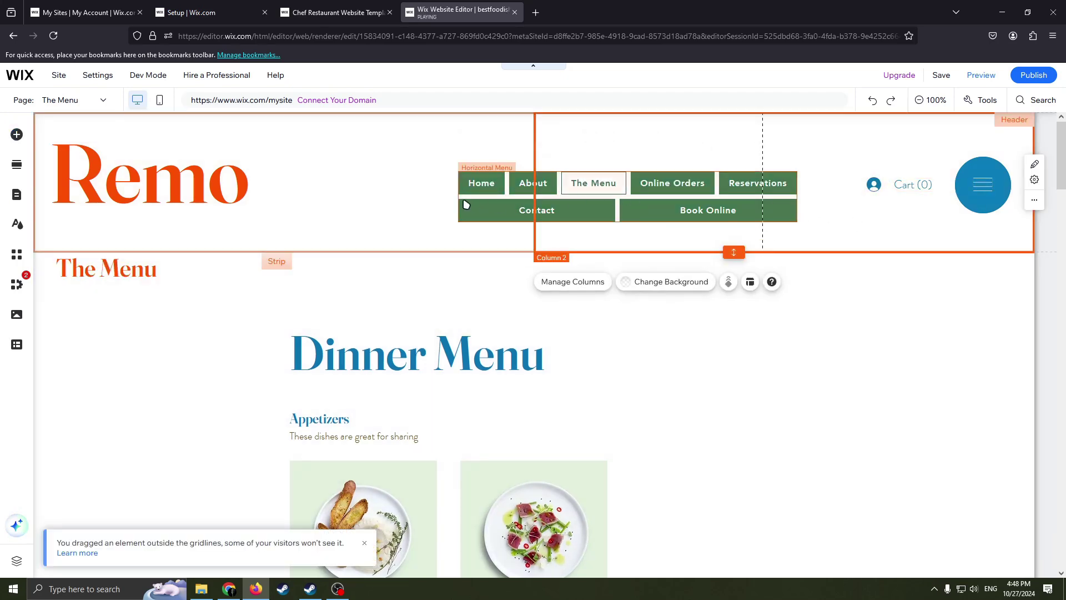
pyautogui.moveTo(459, 207); pyautogui.dragTo(717, 165)
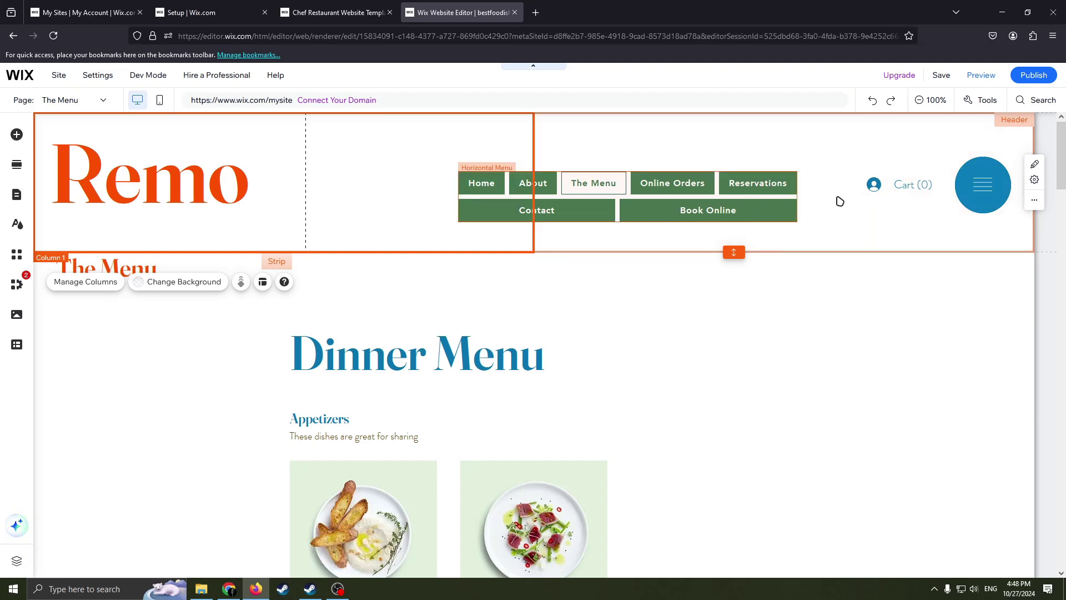
# Check The Menu page with its new header menu and publish the site.
pyautogui.scroll(-4, 649, 248)
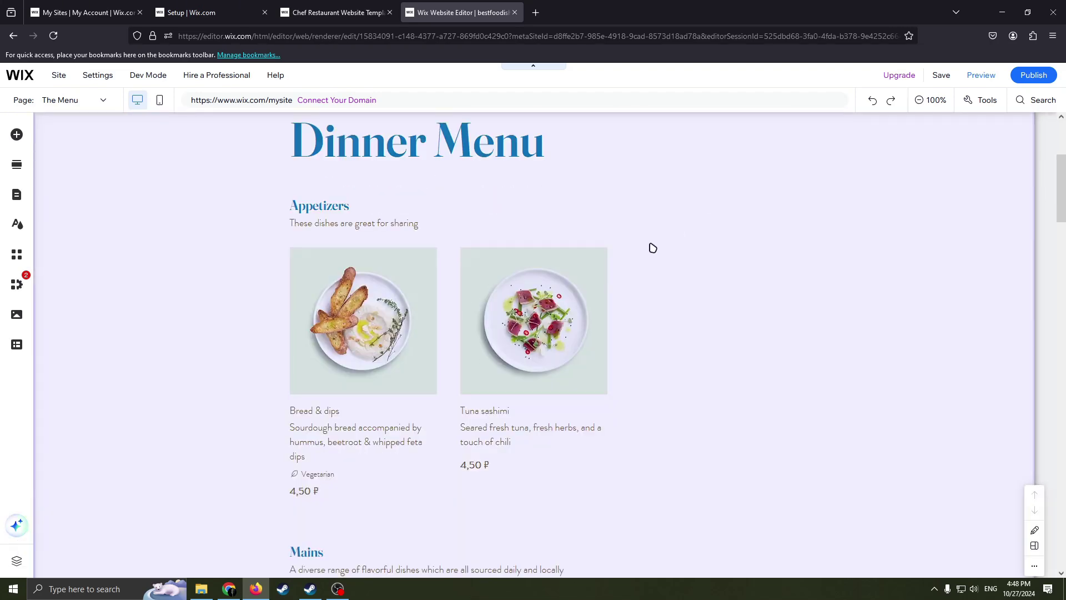
pyautogui.scroll(4, 622, 194)
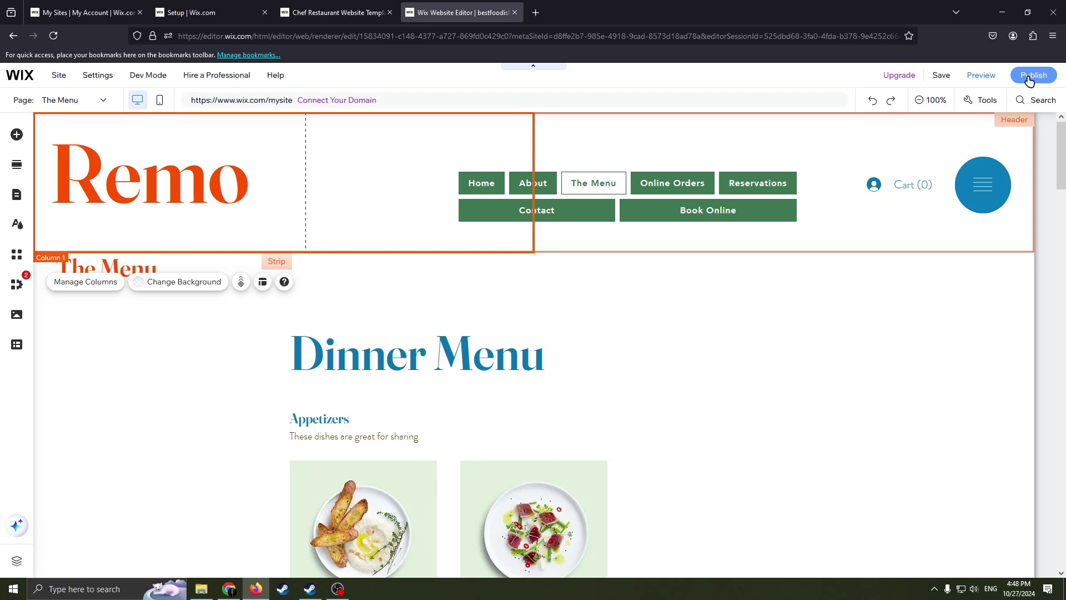
pyautogui.click(1028, 77)
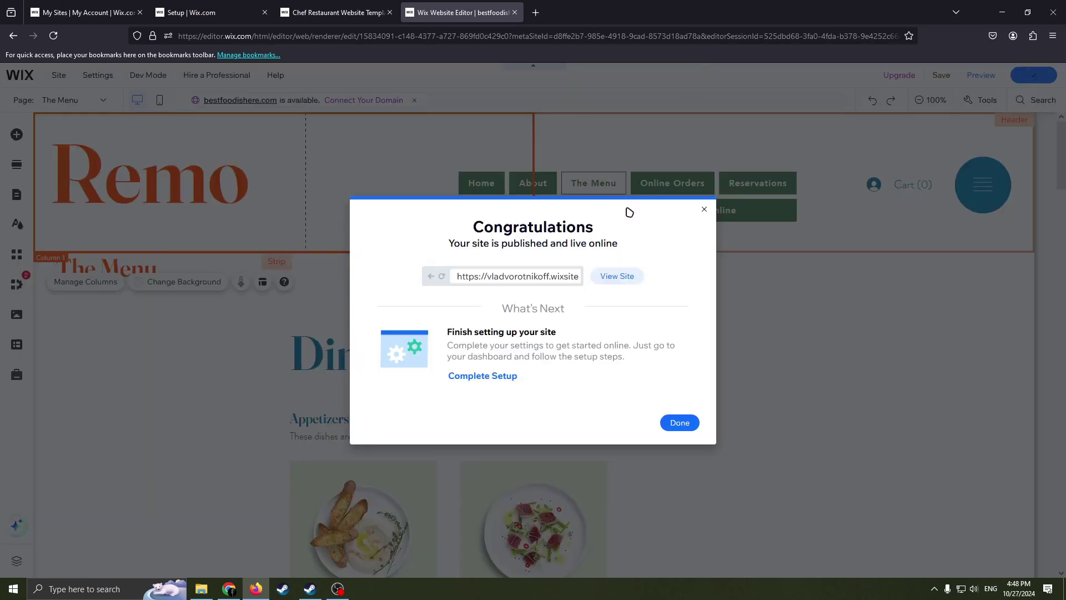
# Highlight the bestfoodishere part of the published site's address and open the live site.
pyautogui.moveTo(549, 278); pyautogui.dragTo(591, 284)
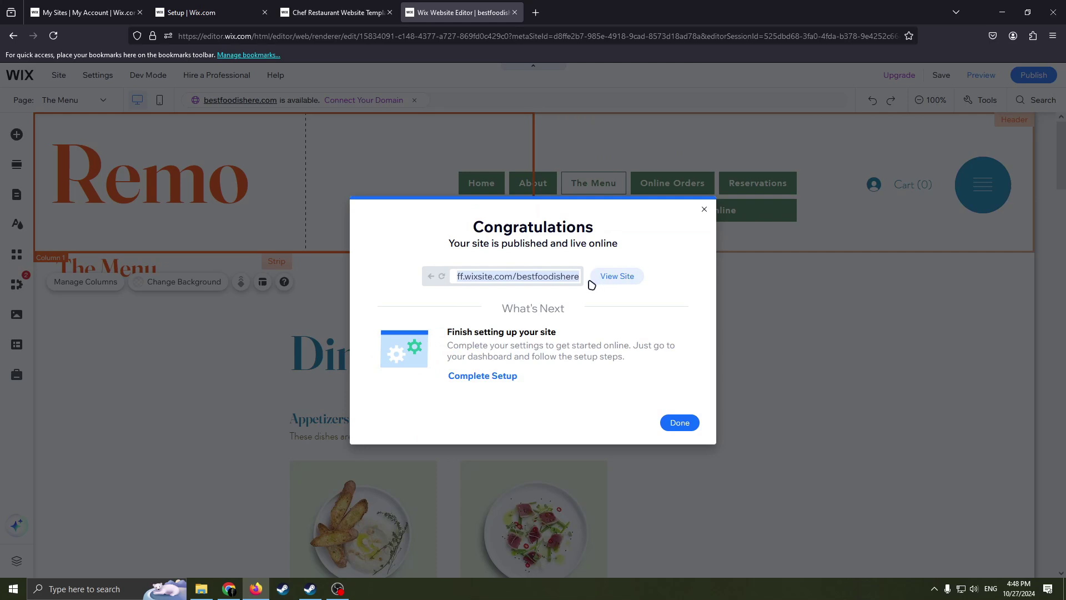
pyautogui.moveTo(521, 278); pyautogui.dragTo(585, 283)
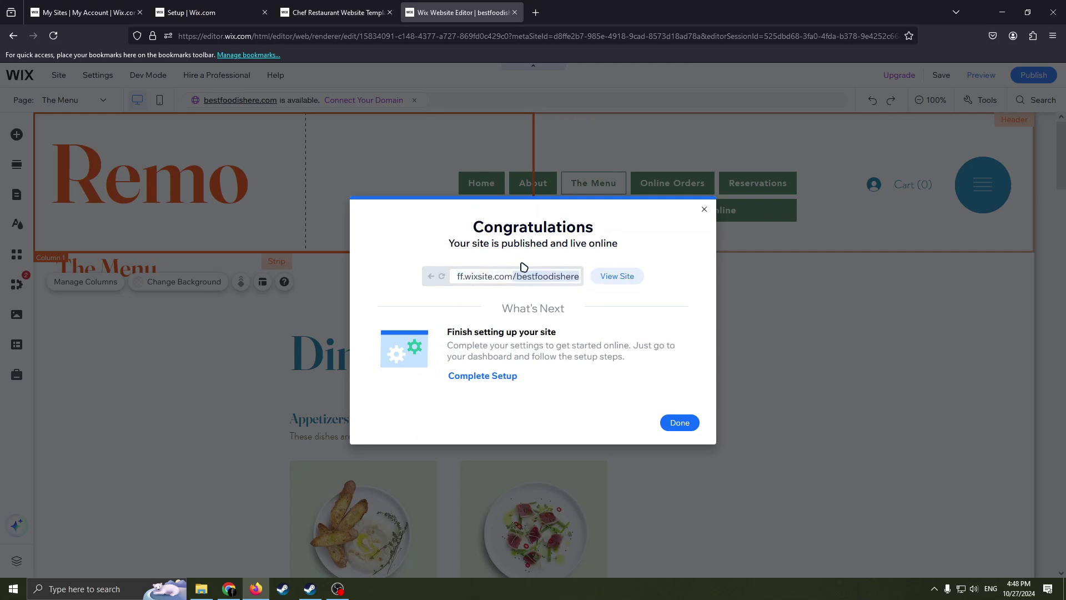
pyautogui.click(565, 283)
pyautogui.moveTo(516, 283); pyautogui.dragTo(591, 285)
pyautogui.click(560, 280)
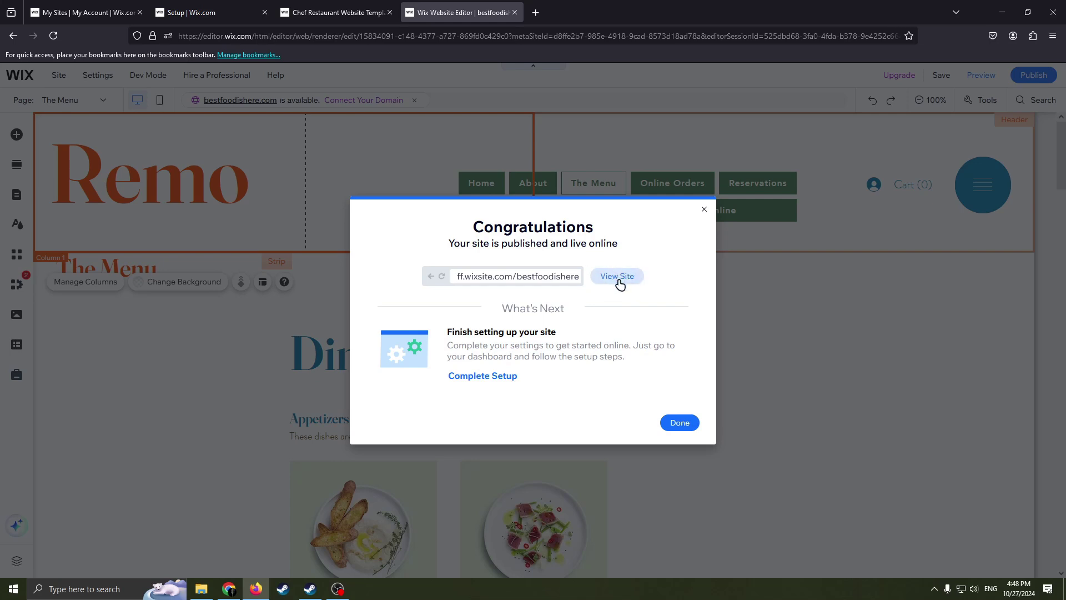
pyautogui.click(619, 284)
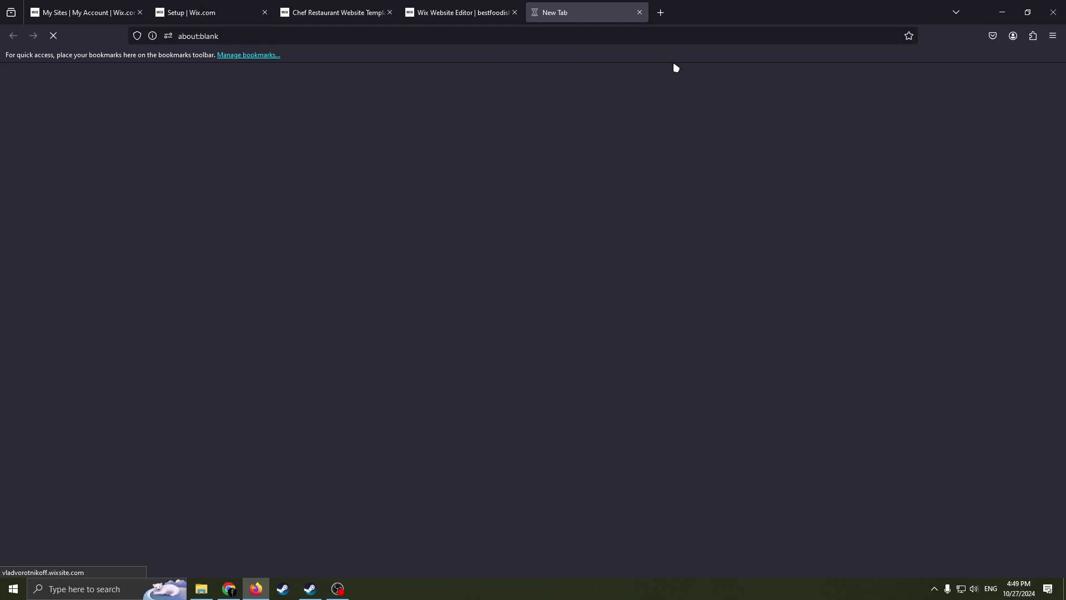
# Examine the live home page from the header menu down to the footer and return to its header.
pyautogui.scroll(-2, 450, 221)
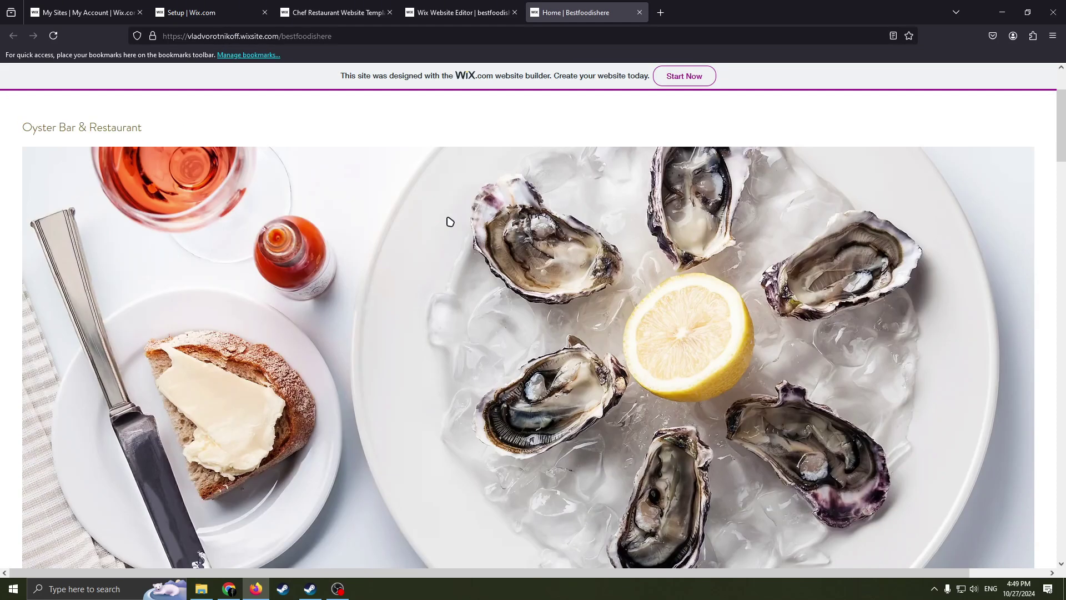
pyautogui.scroll(2, 449, 222)
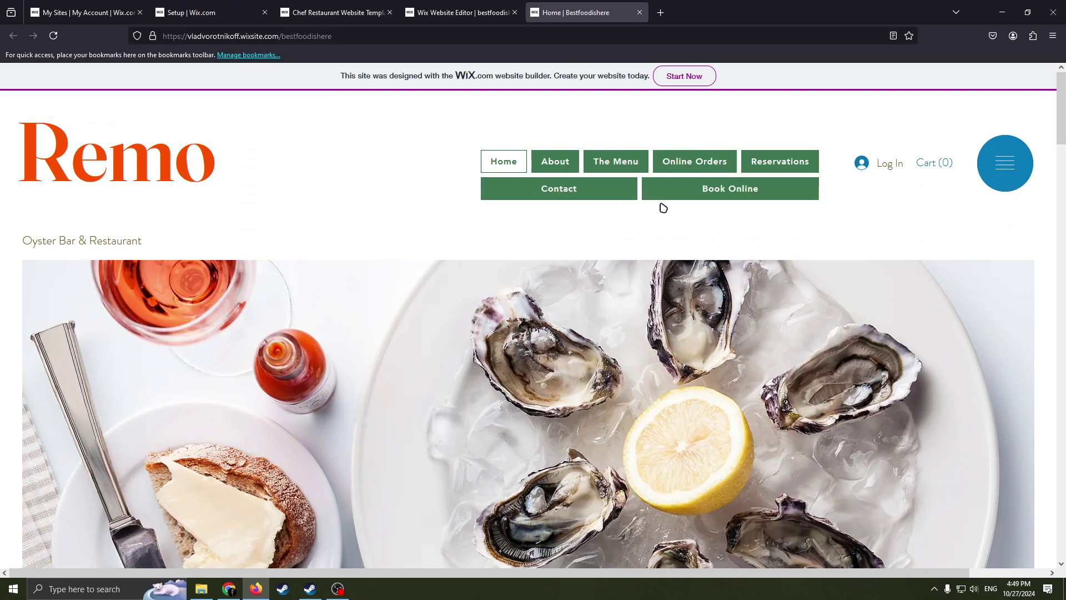
pyautogui.scroll(-15, 733, 233)
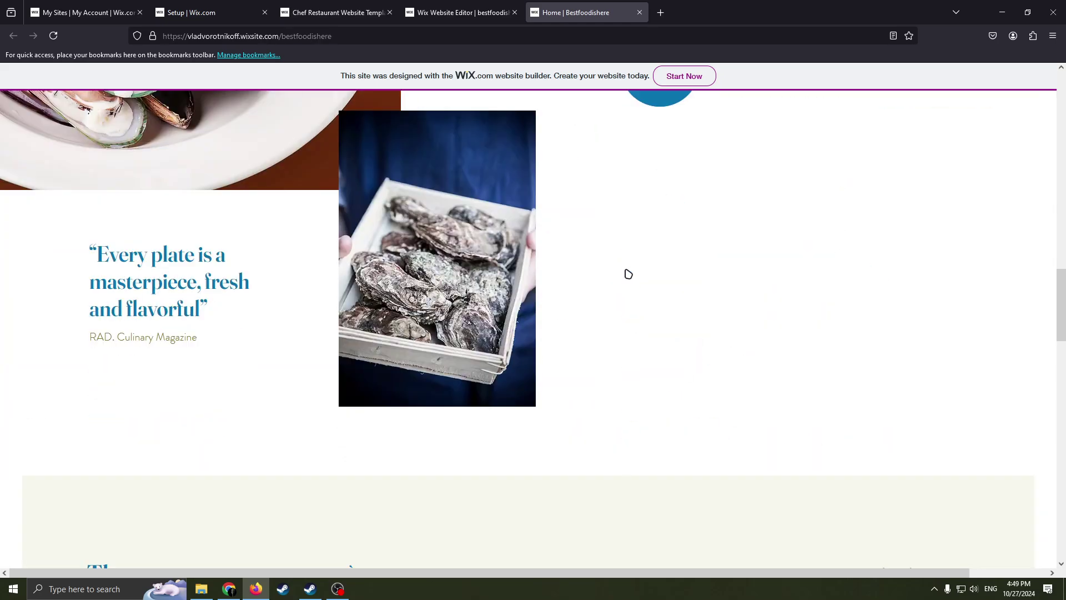
pyautogui.scroll(-5, 616, 278)
pyautogui.scroll(12, 607, 272)
pyautogui.scroll(-1, 555, 277)
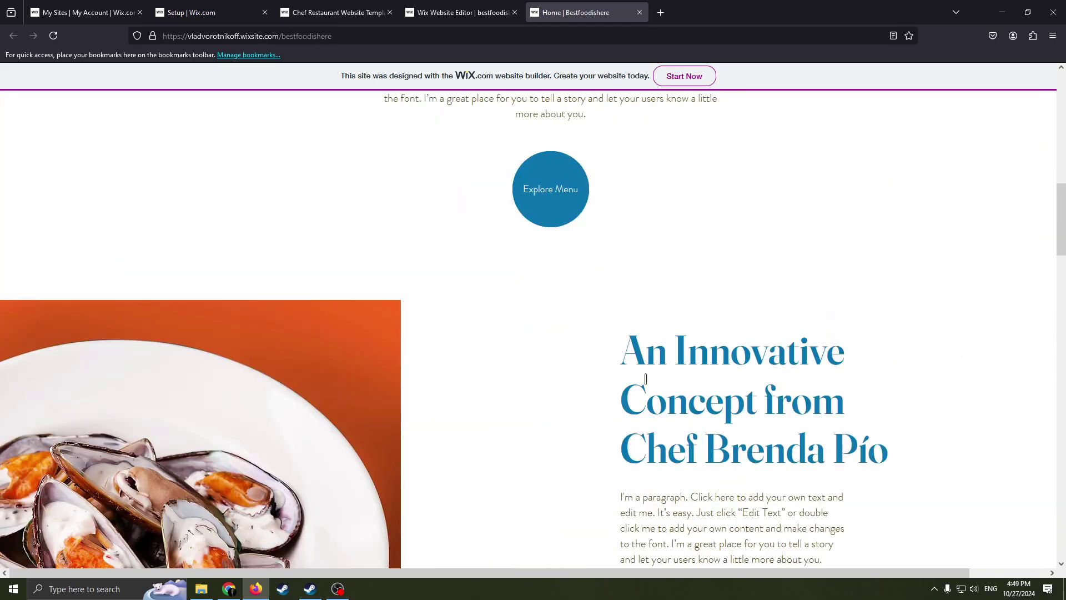
pyautogui.scroll(-3, 599, 306)
pyautogui.scroll(4, 631, 300)
pyautogui.scroll(-15, 620, 340)
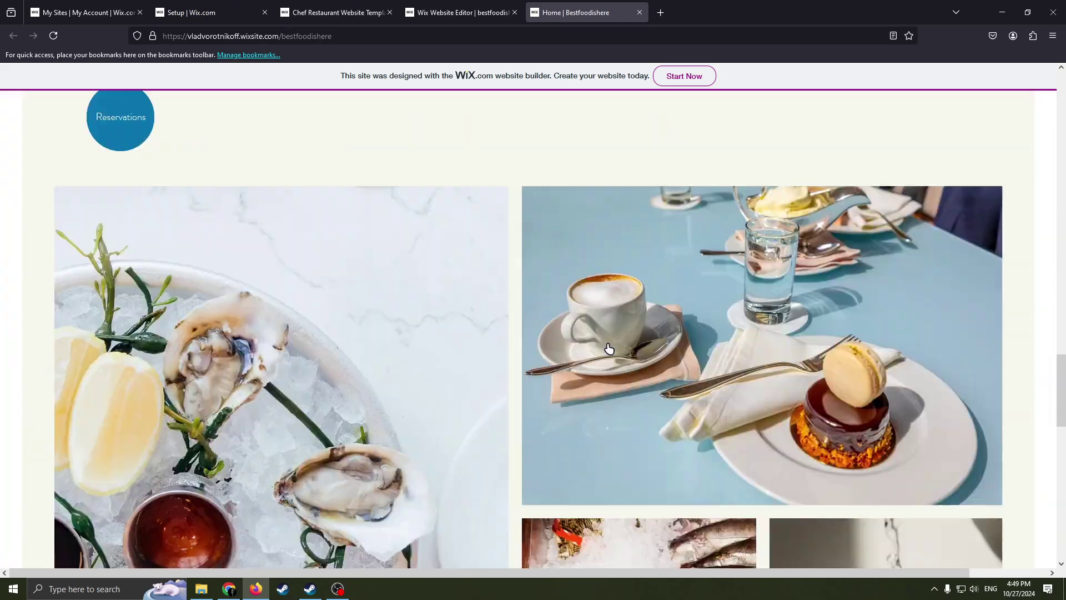
pyautogui.scroll(12, 600, 336)
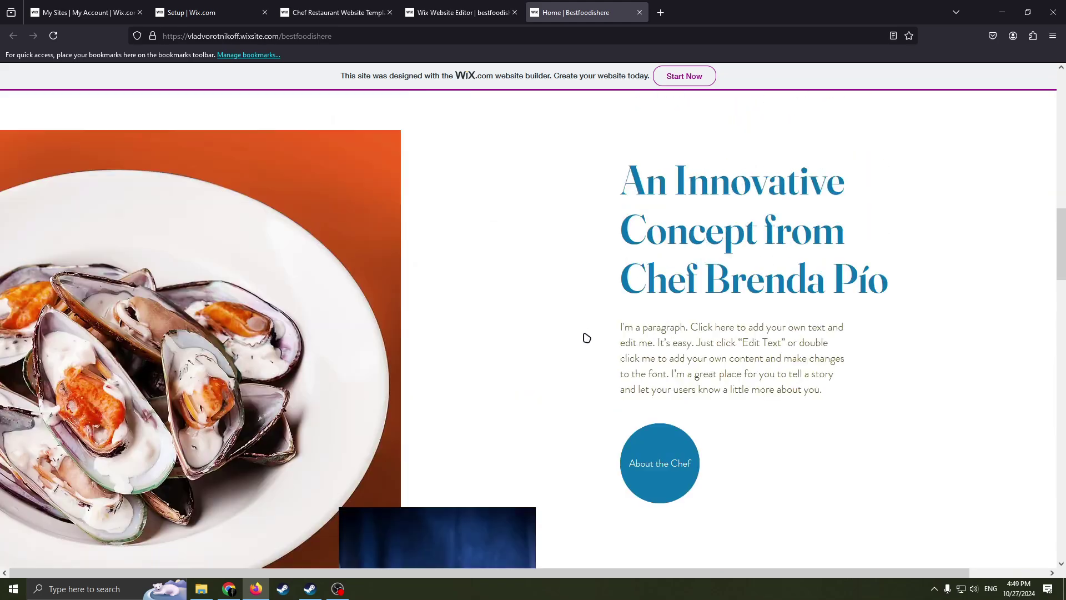
pyautogui.scroll(-15, 587, 338)
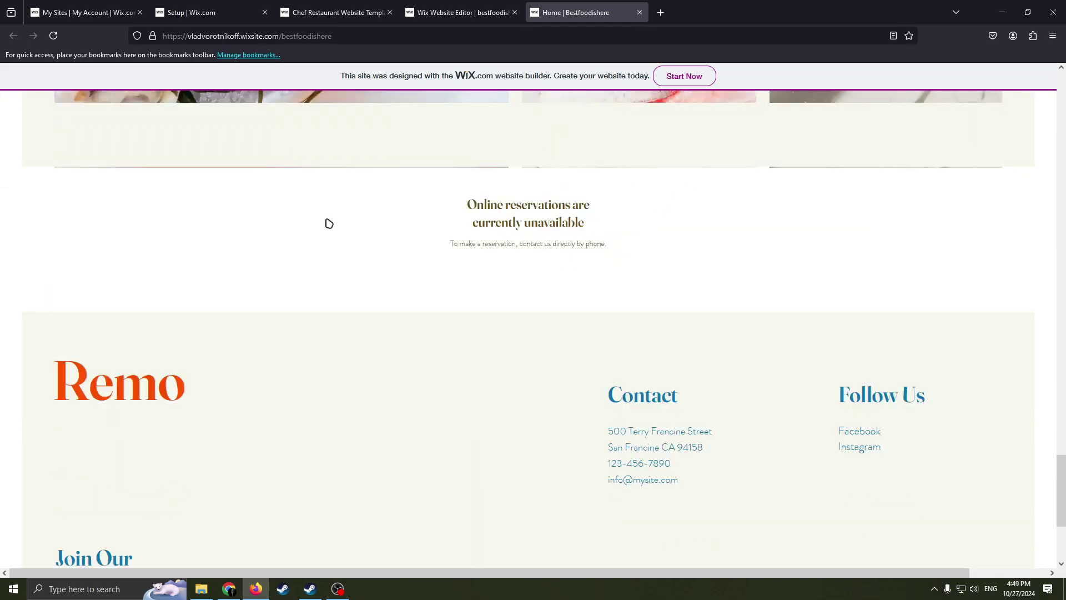
pyautogui.scroll(-4, 326, 221)
pyautogui.scroll(12, 447, 371)
pyautogui.scroll(10, 666, 204)
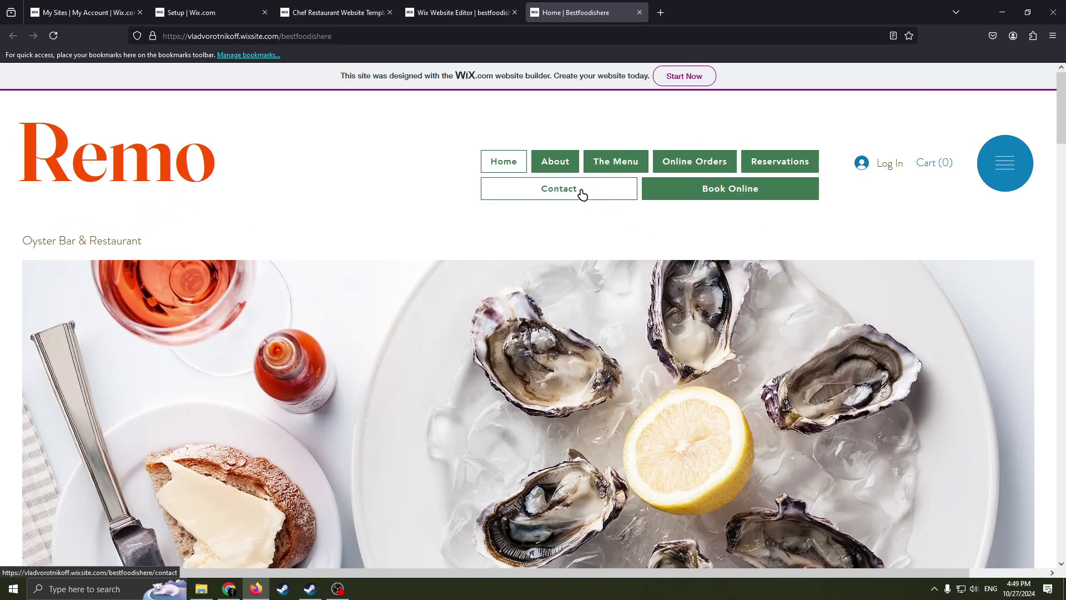
# Open the live site's Contact page and look over its location, opening hours and inquiries sections.
pyautogui.click(569, 192)
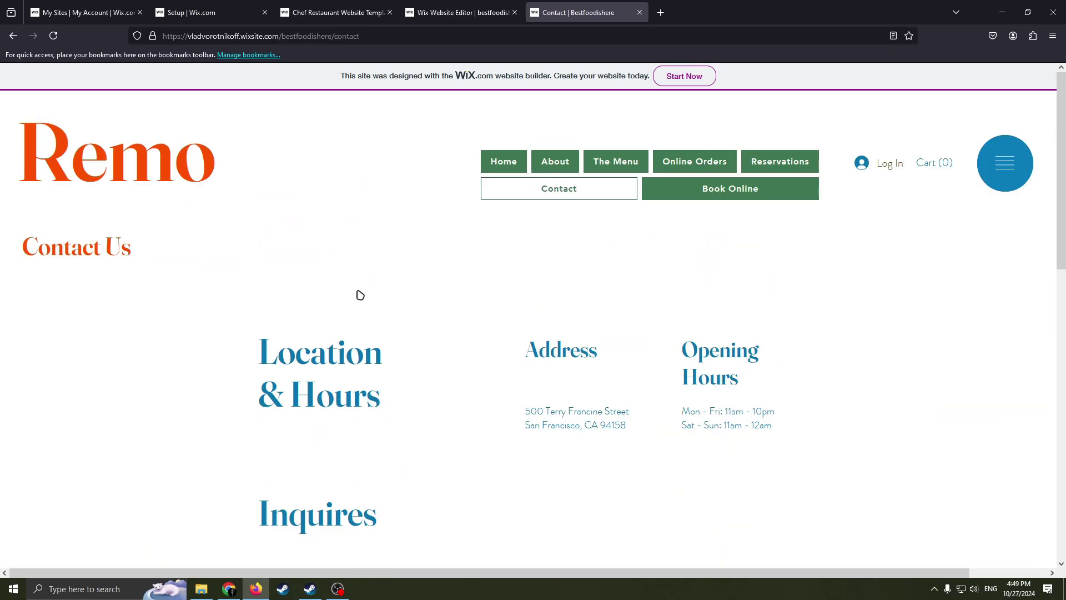
pyautogui.scroll(-3, 360, 295)
pyautogui.scroll(2, 241, 245)
pyautogui.scroll(-2, 440, 281)
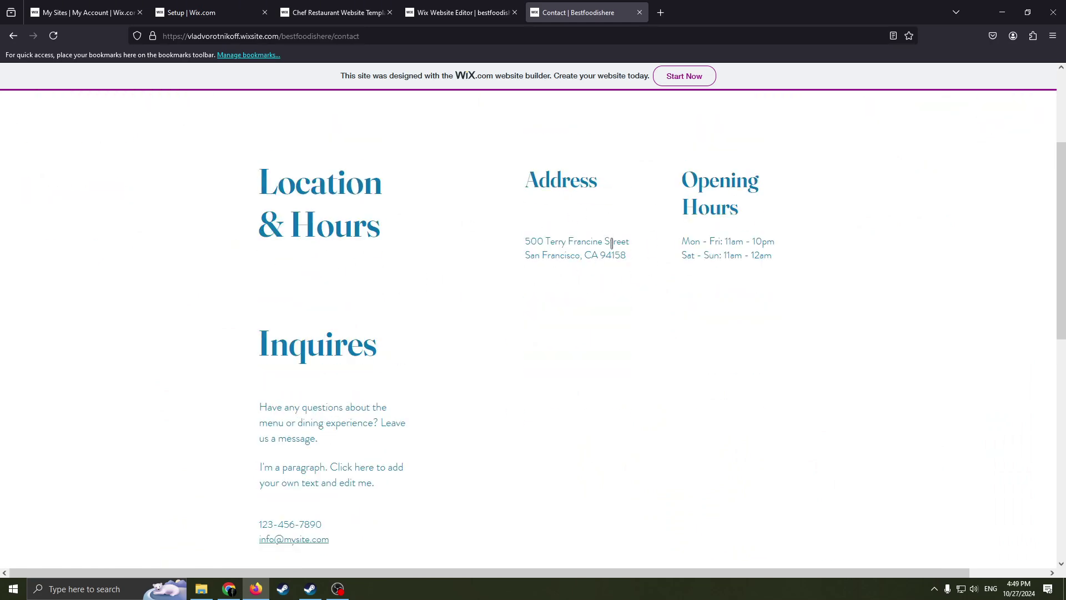
pyautogui.scroll(-2, 559, 331)
pyautogui.scroll(3, 616, 294)
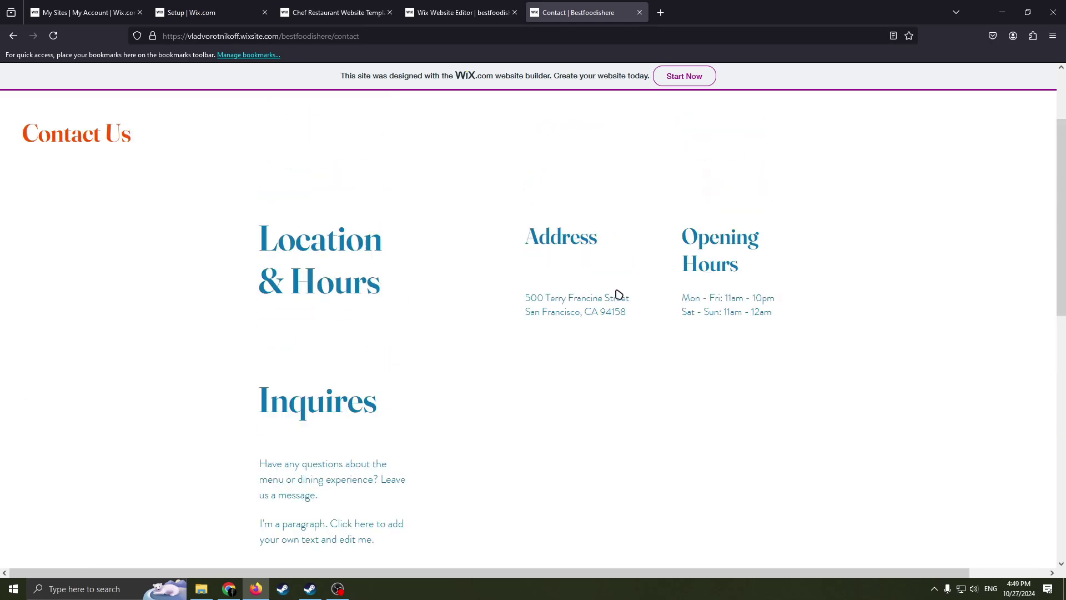
pyautogui.scroll(-3, 521, 311)
pyautogui.scroll(2, 522, 310)
pyautogui.scroll(-1, 422, 361)
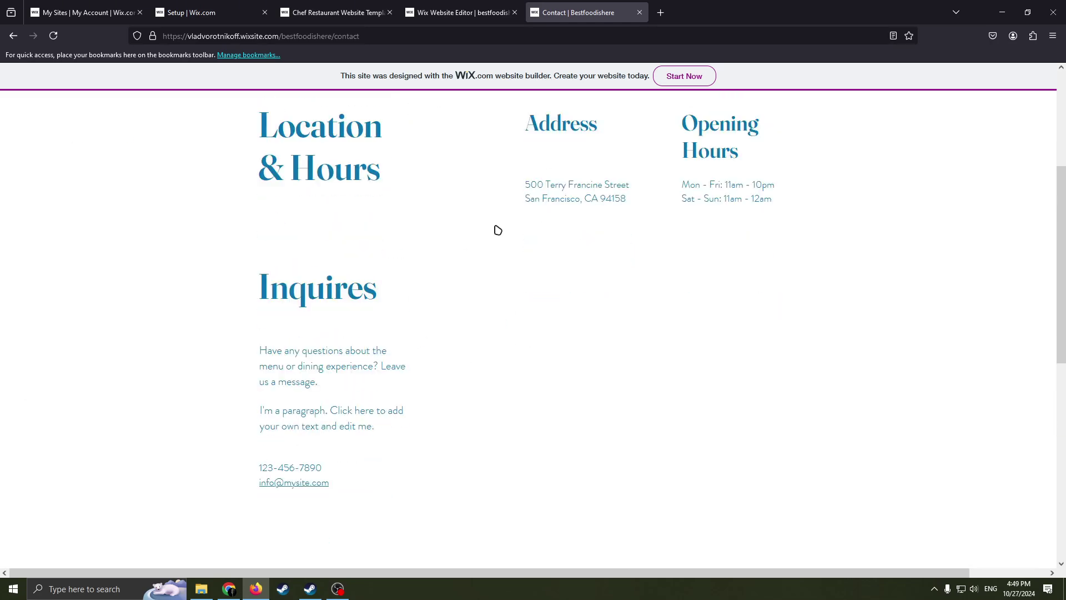
# Return to the Wix Website Editor and clear the address, phone and e-mail text under the Contact heading in the footer.
pyautogui.click(455, 12)
pyautogui.click(702, 211)
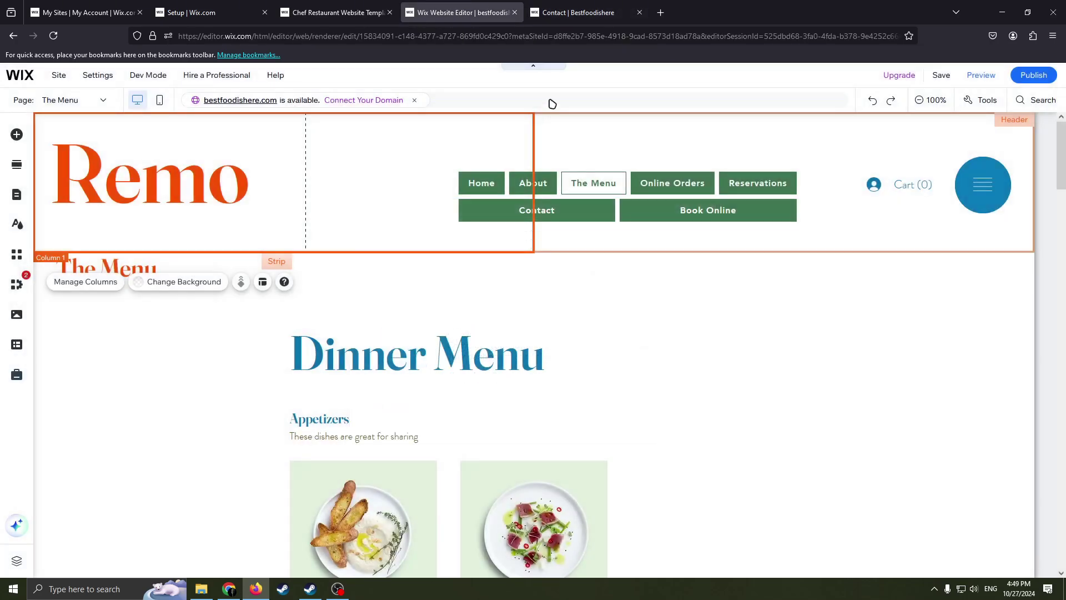
pyautogui.click(687, 267)
pyautogui.scroll(-20, 642, 268)
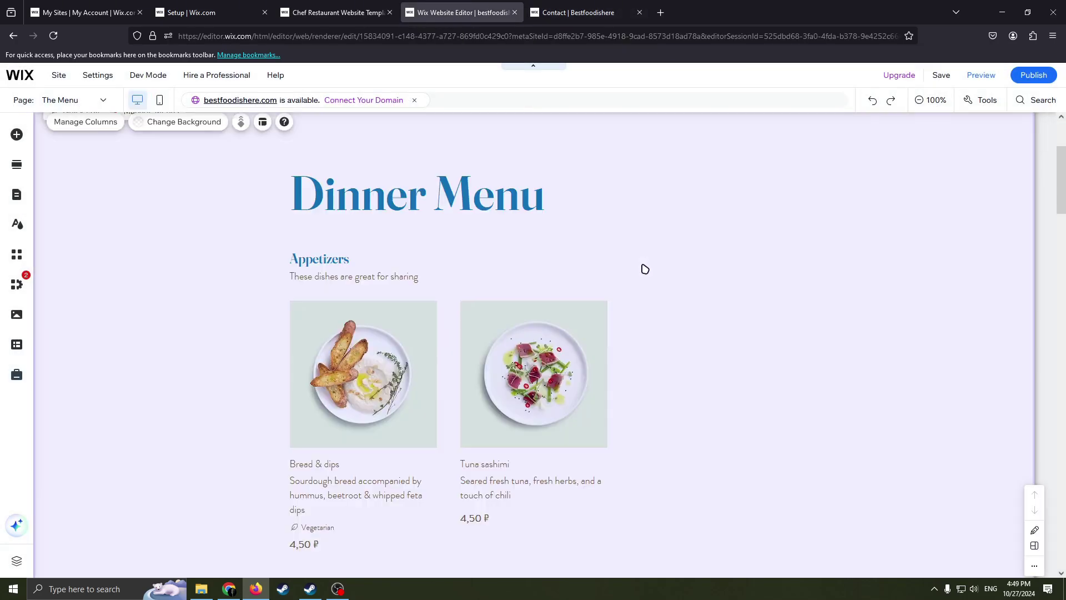
pyautogui.scroll(-15, 660, 305)
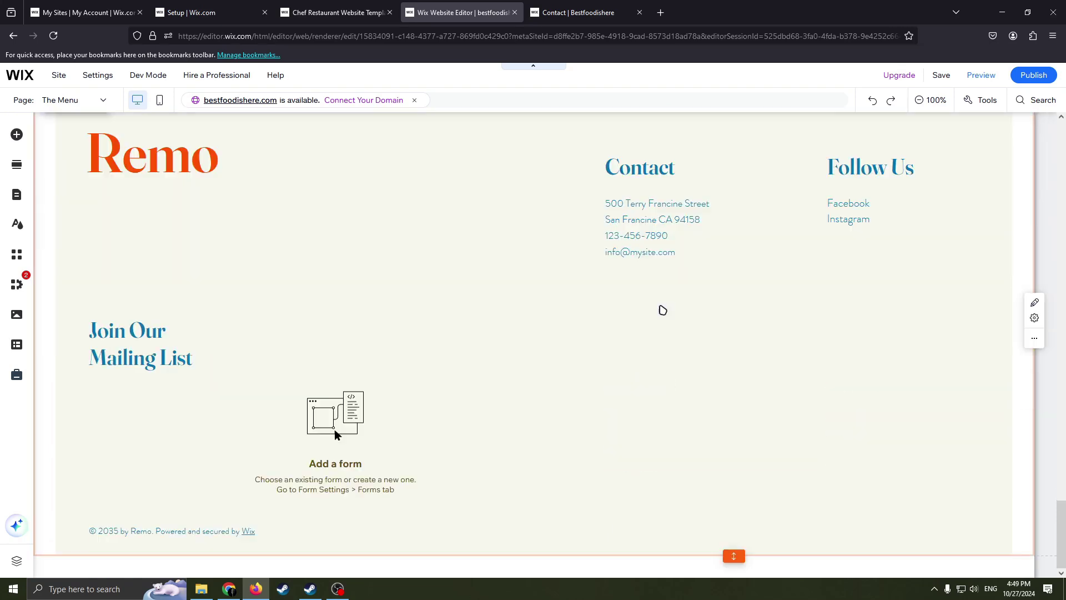
pyautogui.click(653, 185)
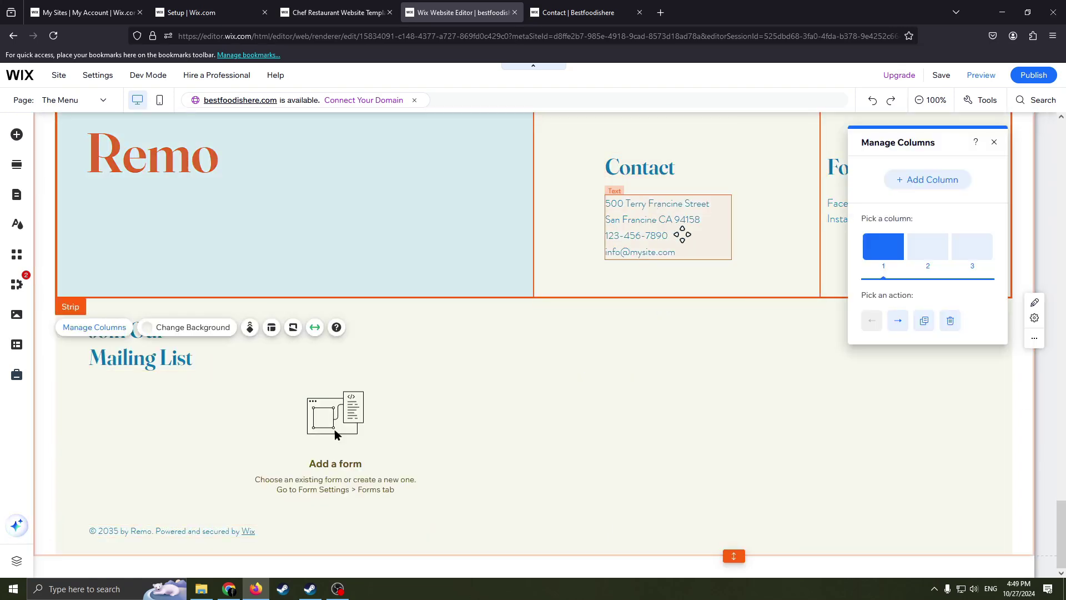
pyautogui.doubleClick(662, 212)
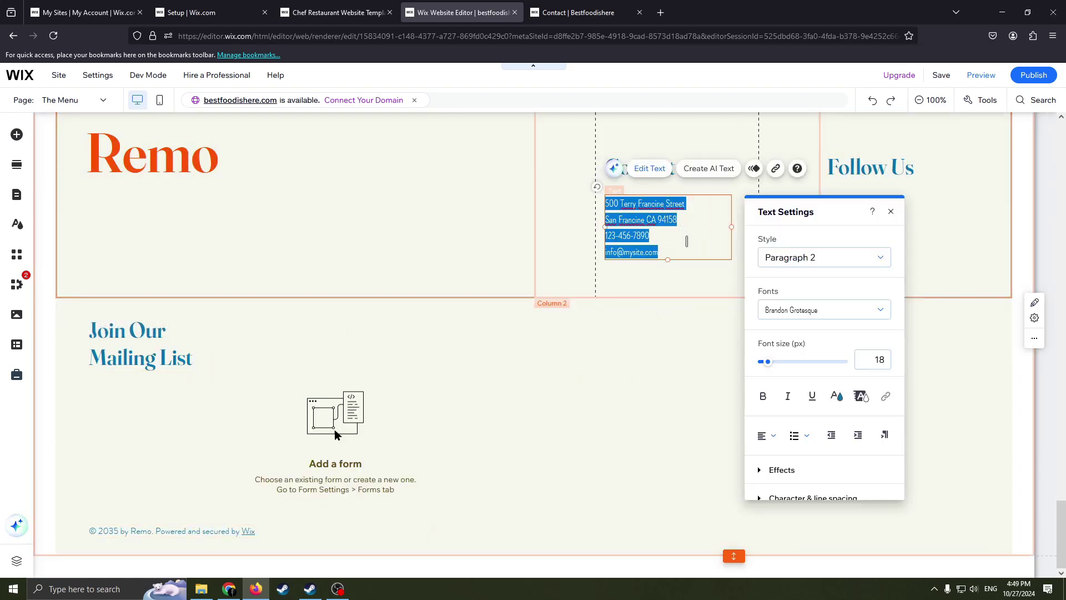
pyautogui.press('BackSpace')
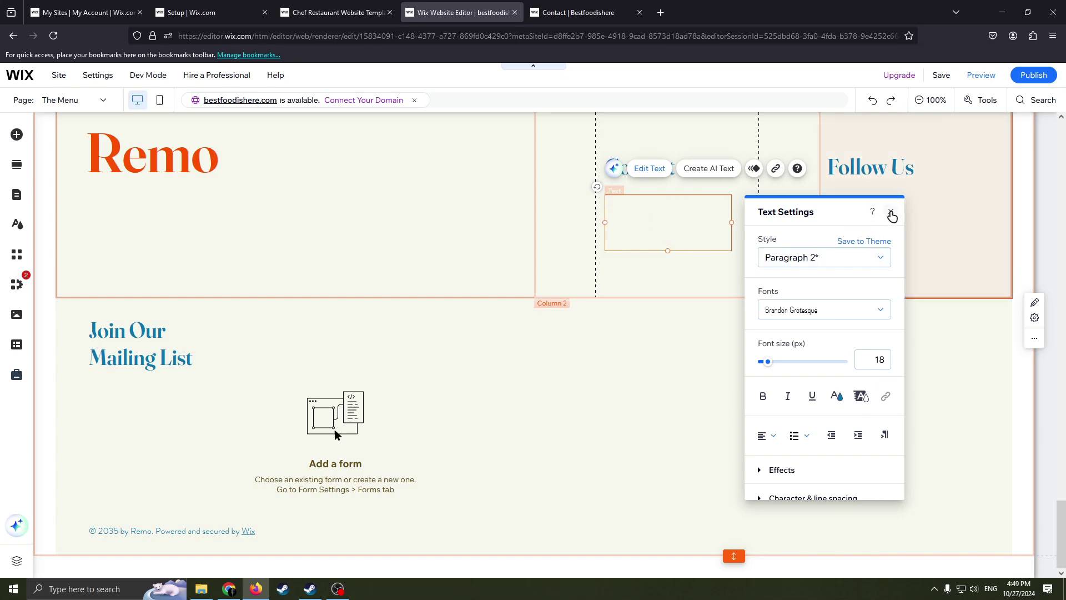
pyautogui.click(890, 212)
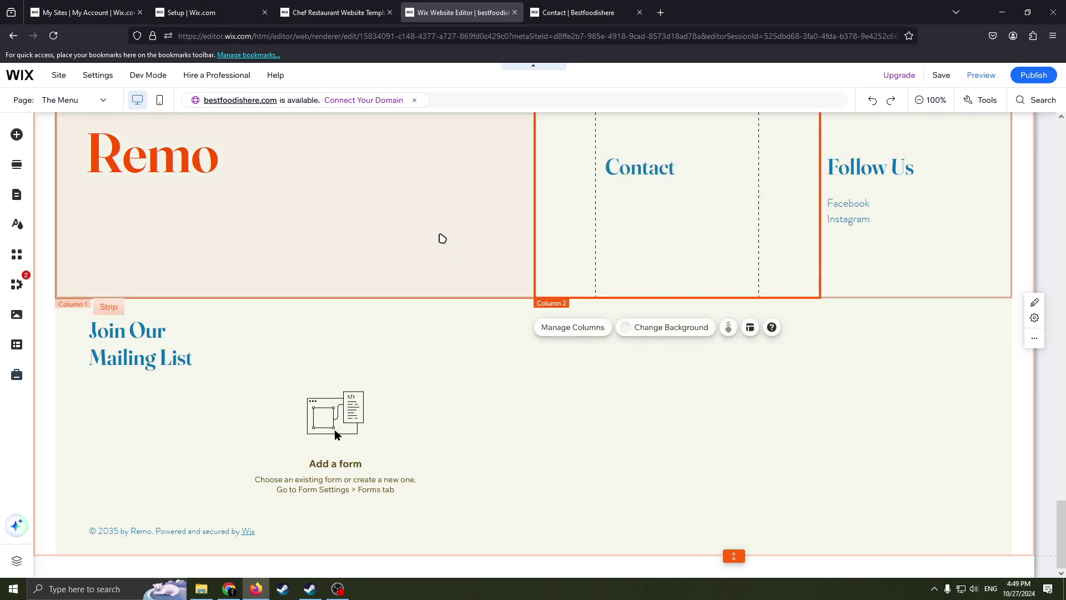